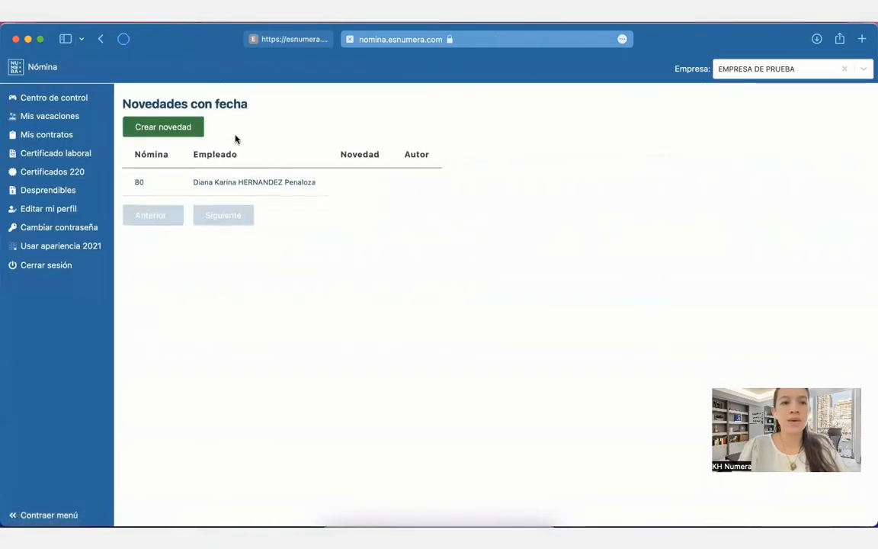
Start a new dated novelty for the payroll from 2022-06-01 to 2022-06-30, assigned to the test employee.
{"action": "left_click", "coordinate": [186, 128]}
{"action": "left_click", "coordinate": [302, 126]}
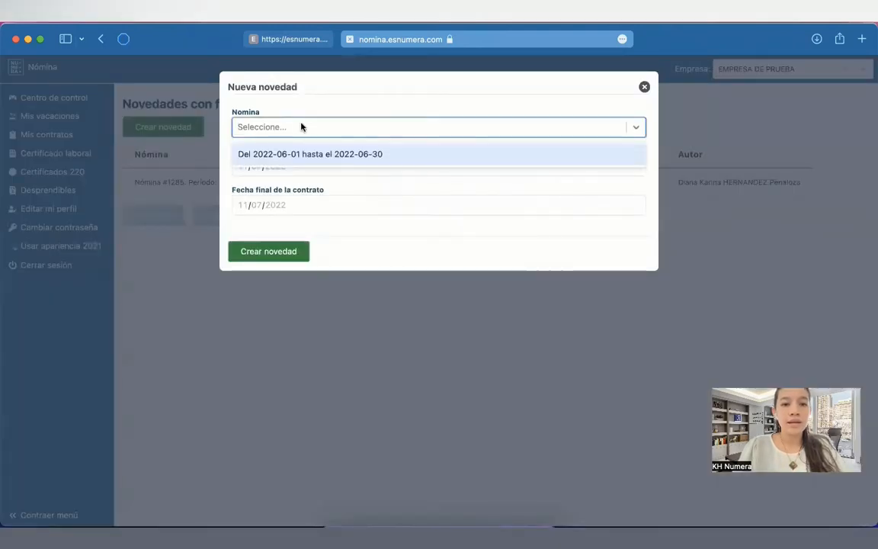
{"action": "left_click", "coordinate": [304, 153]}
{"action": "left_click", "coordinate": [253, 166]}
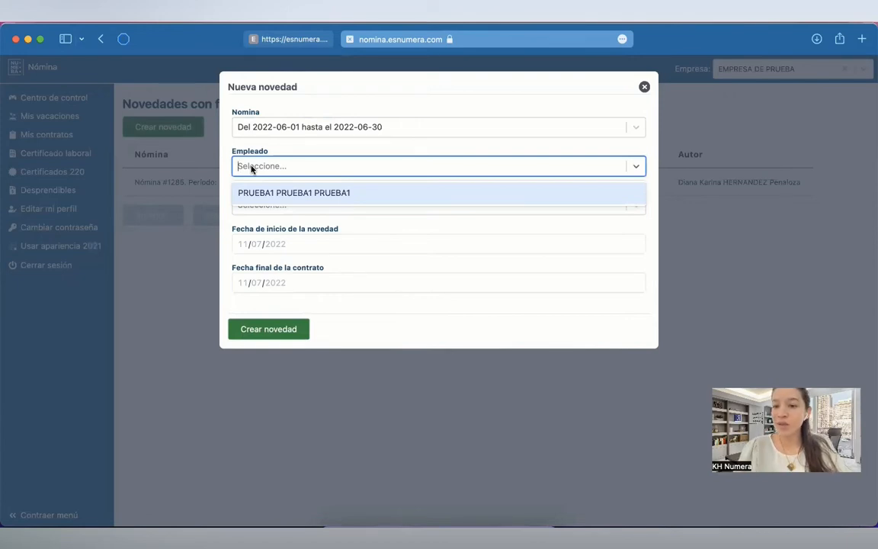
{"action": "left_click", "coordinate": [242, 194]}
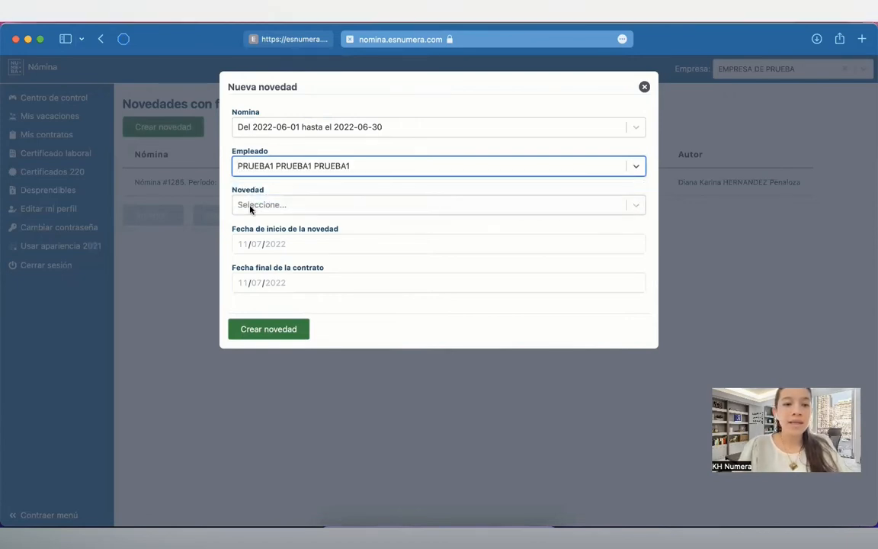
Find and choose "Dias incapacidad (desde el dia 91 al 180)" as the novelty type.
{"action": "left_click", "coordinate": [250, 206]}
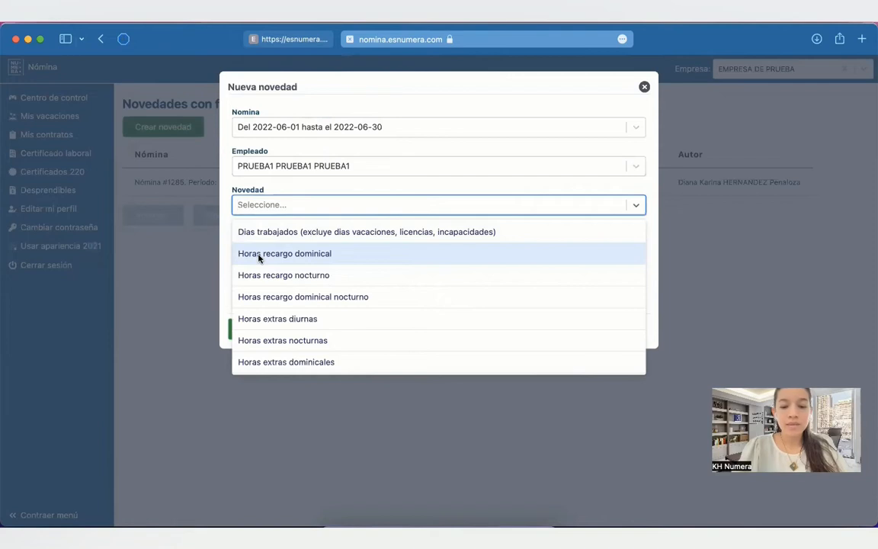
{"action": "type", "text": "incapa"}
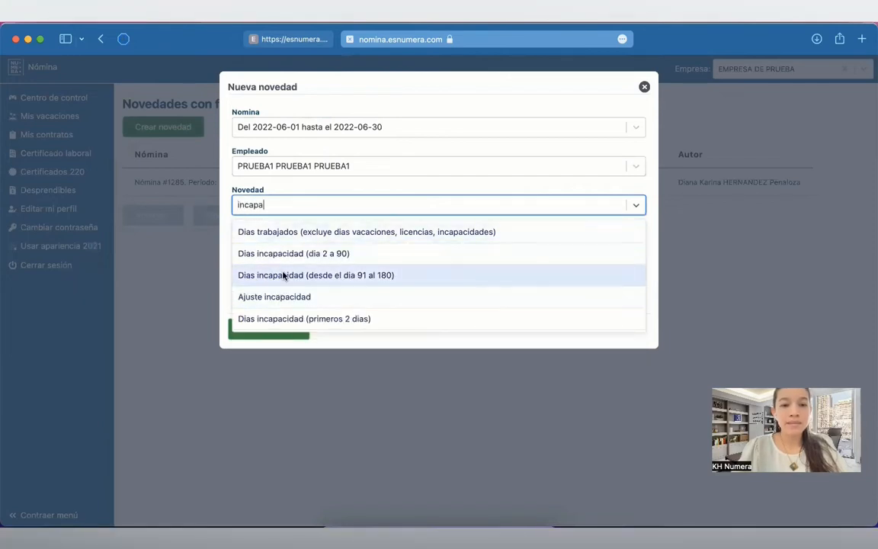
{"action": "left_click", "coordinate": [284, 276]}
Set the novelty's start date to 01/07/2022 and its end date to 12/07/2022.
{"action": "left_click", "coordinate": [239, 246]}
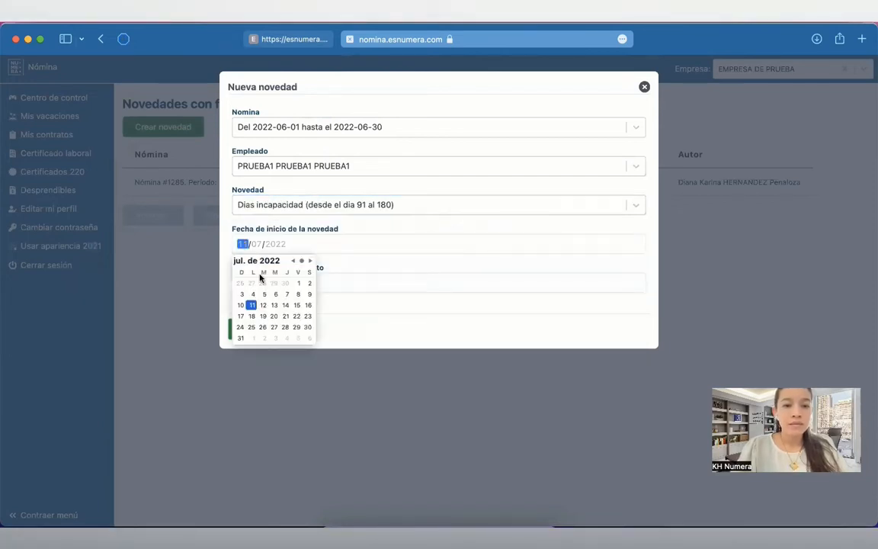
{"action": "left_click", "coordinate": [298, 283]}
{"action": "left_click", "coordinate": [343, 271]}
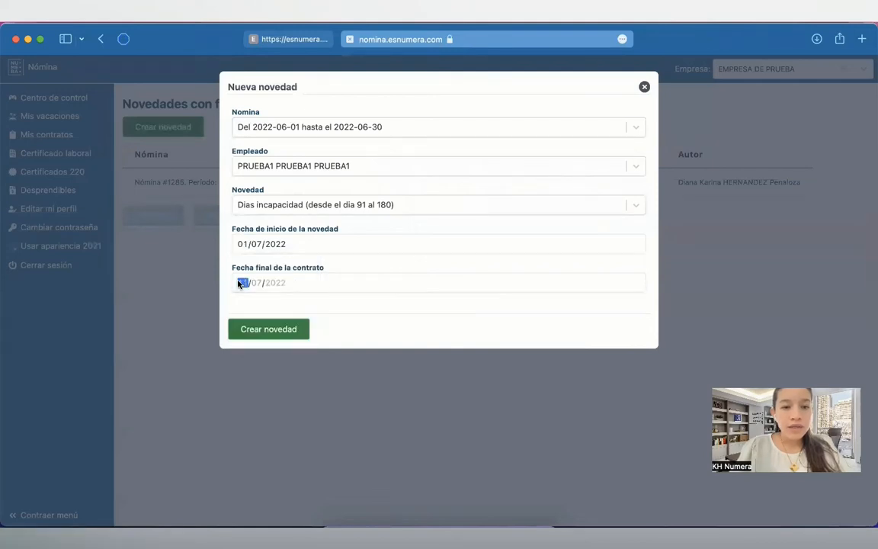
{"action": "left_click", "coordinate": [238, 283]}
{"action": "left_click", "coordinate": [263, 344]}
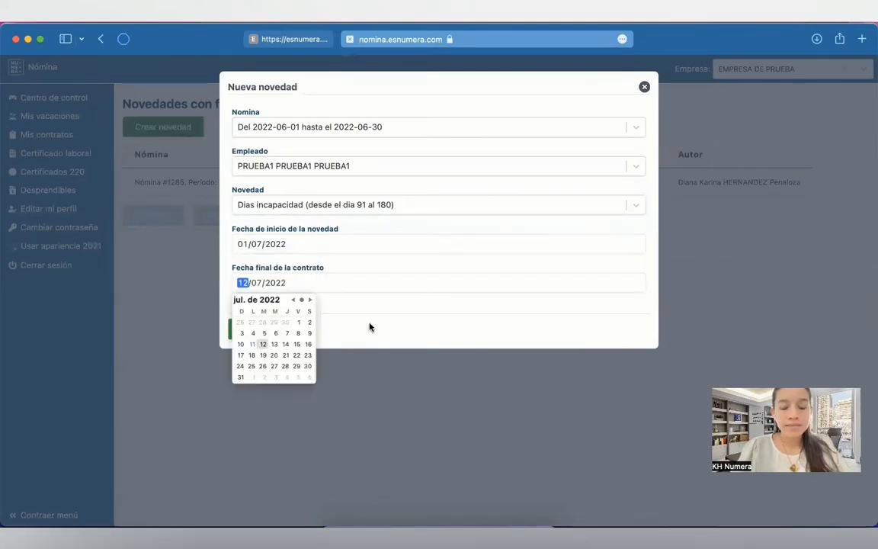
{"action": "left_click", "coordinate": [369, 327]}
Create the novelty, close its form and reload the list of dated novelties.
{"action": "left_click", "coordinate": [268, 330]}
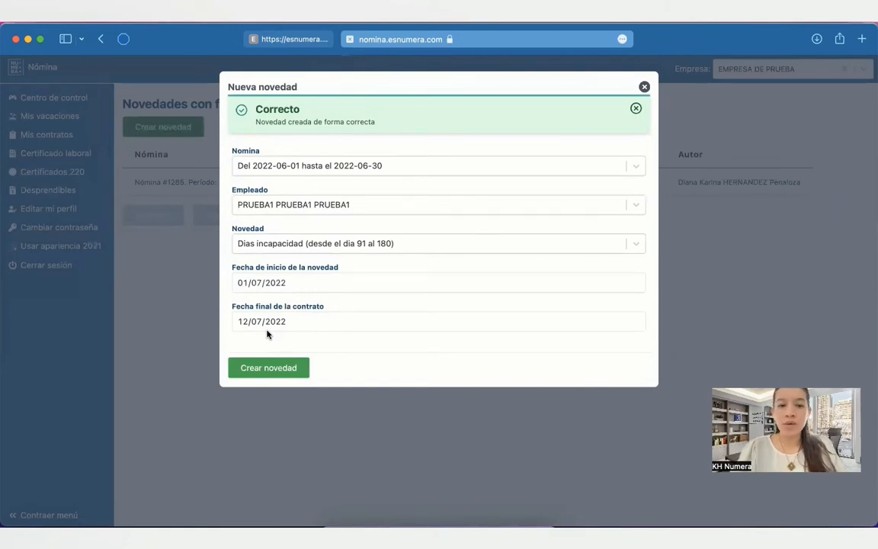
{"action": "left_click", "coordinate": [645, 89]}
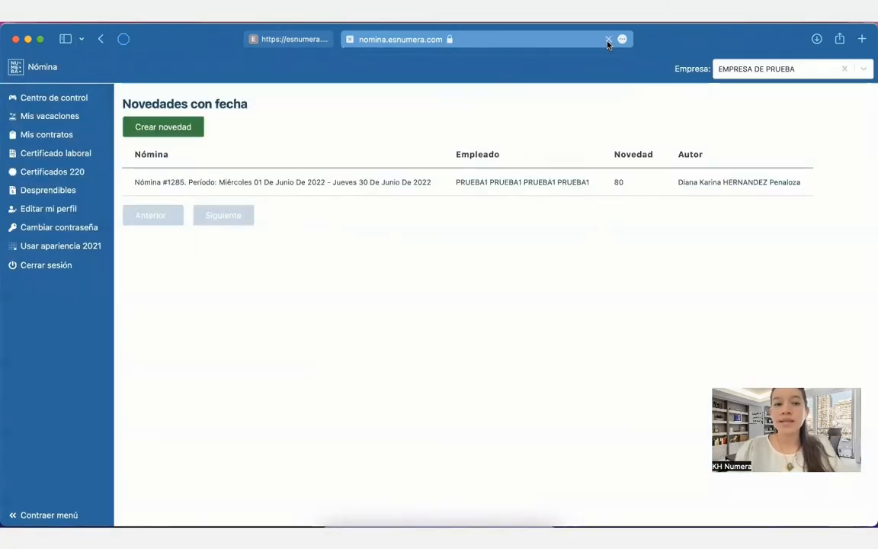
{"action": "left_click", "coordinate": [608, 39]}
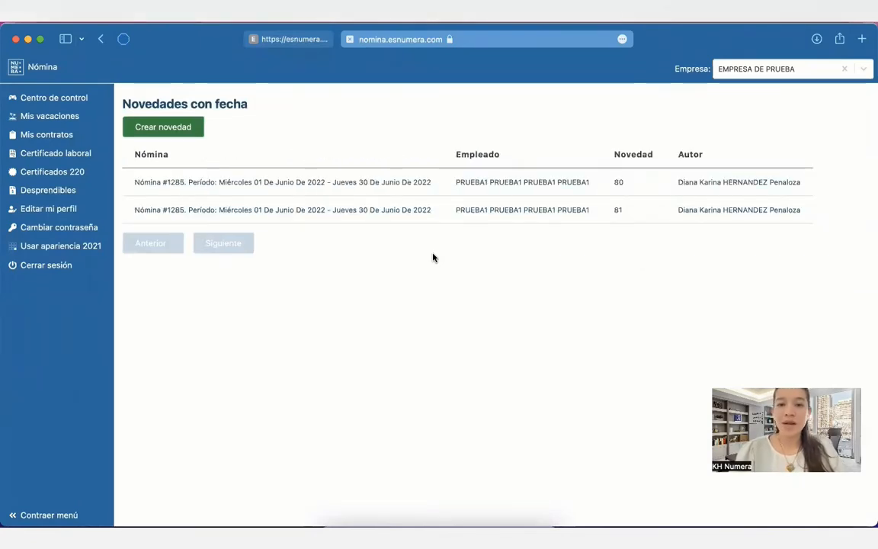
Go to Novedades de nómina from the control center and open the form for creating another payroll.
{"action": "left_click", "coordinate": [72, 104]}
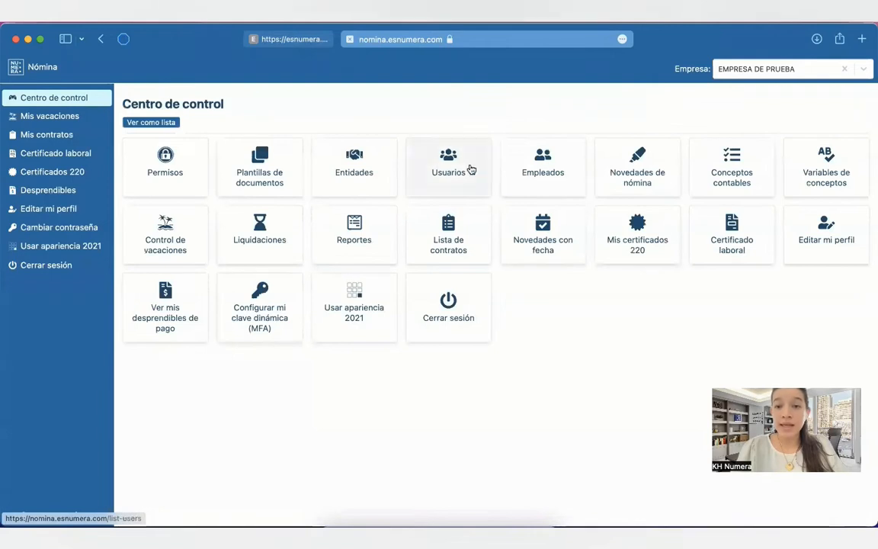
{"action": "left_click", "coordinate": [656, 181]}
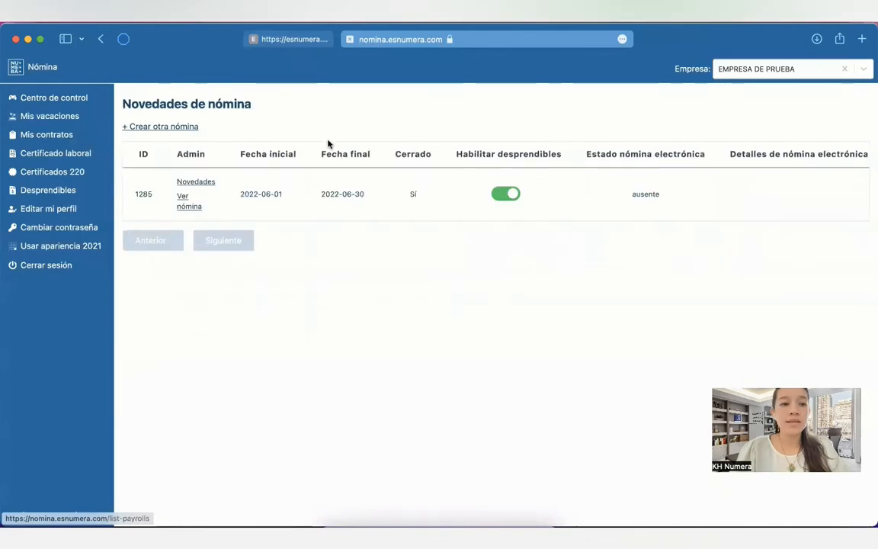
{"action": "left_click", "coordinate": [175, 128]}
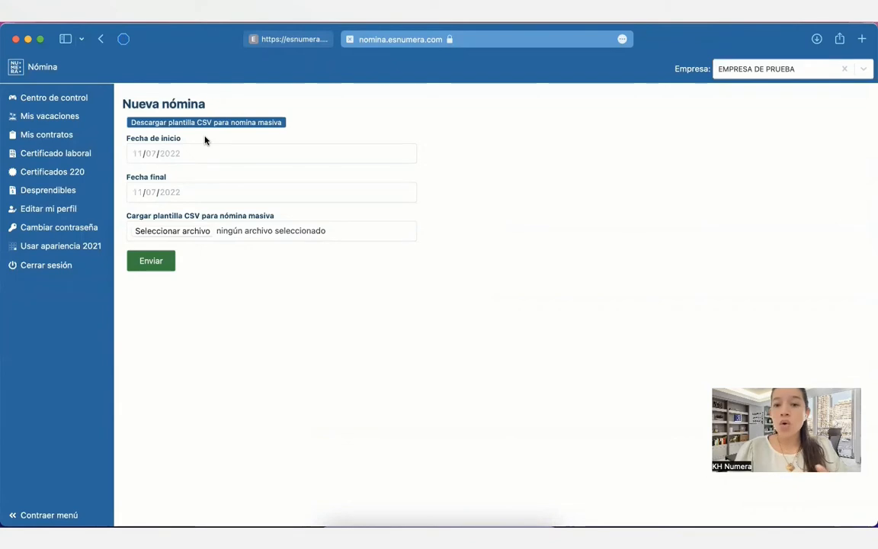
Set the new payroll's start date to 01/08/2022 and its end date to 31/07/2022.
{"action": "left_click", "coordinate": [134, 153]}
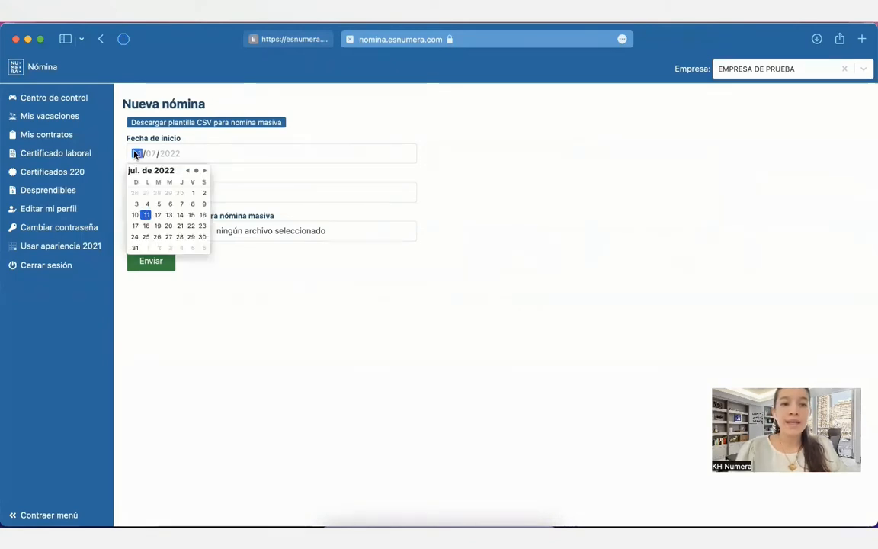
{"action": "left_click", "coordinate": [187, 170]}
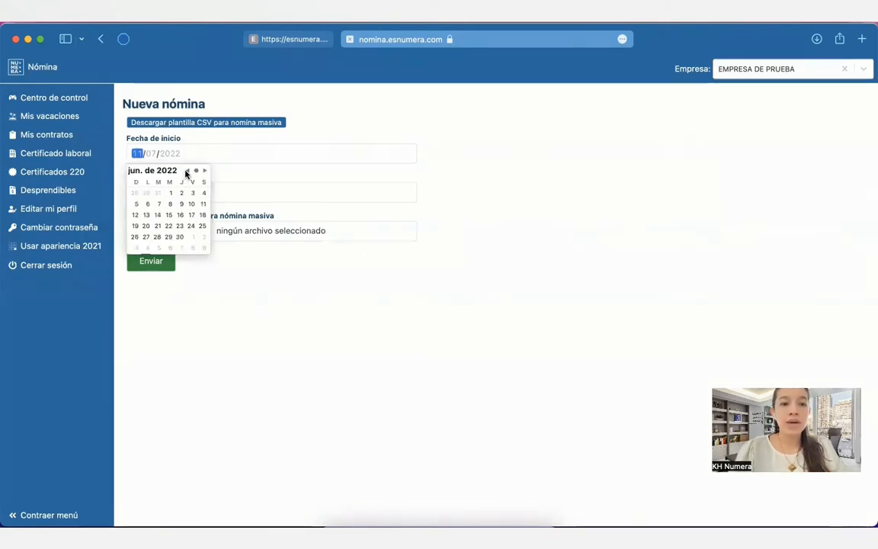
{"action": "left_click", "coordinate": [204, 171]}
{"action": "left_click", "coordinate": [205, 171]}
{"action": "left_click", "coordinate": [148, 194]}
{"action": "left_click", "coordinate": [233, 164]}
{"action": "left_click", "coordinate": [128, 176]}
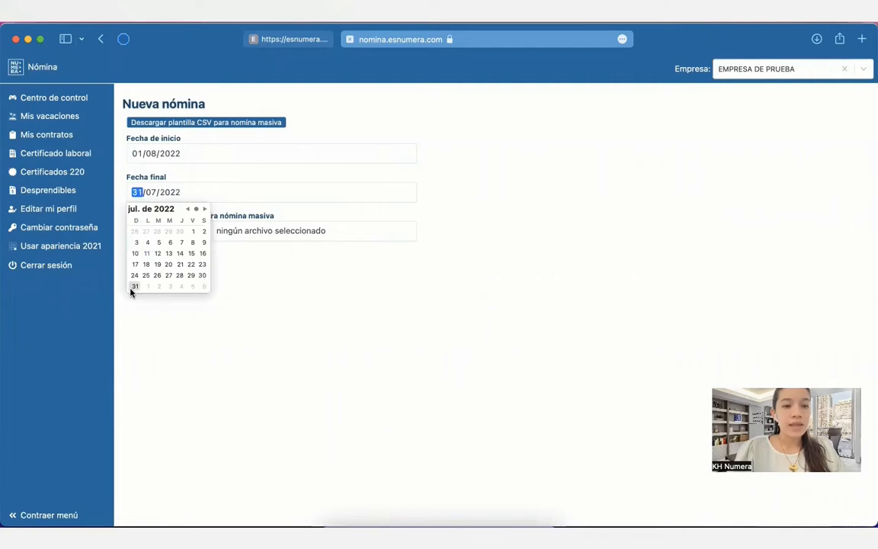
{"action": "left_click", "coordinate": [134, 286]}
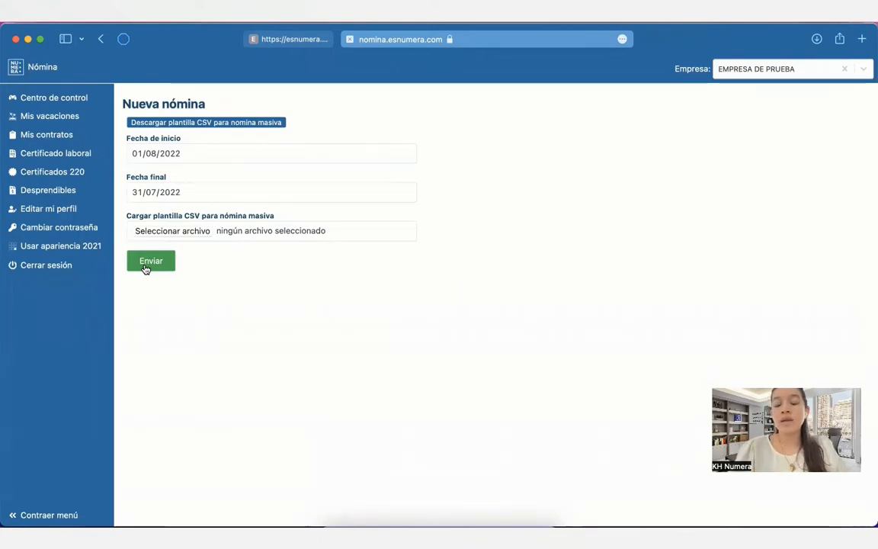
Download the CSV template for bulk payroll and open plantilla-144 in Excel.
{"action": "left_click", "coordinate": [176, 123]}
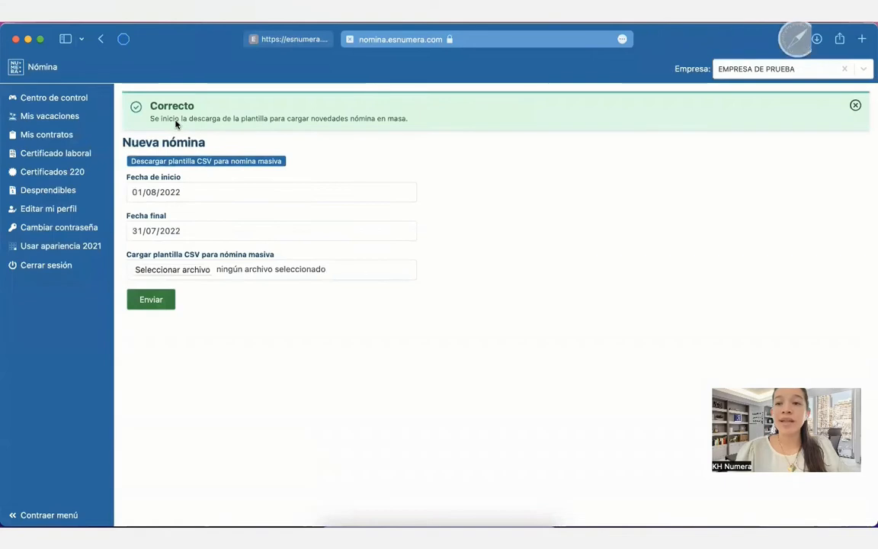
{"action": "left_click", "coordinate": [816, 39]}
{"action": "double_click", "coordinate": [633, 100]}
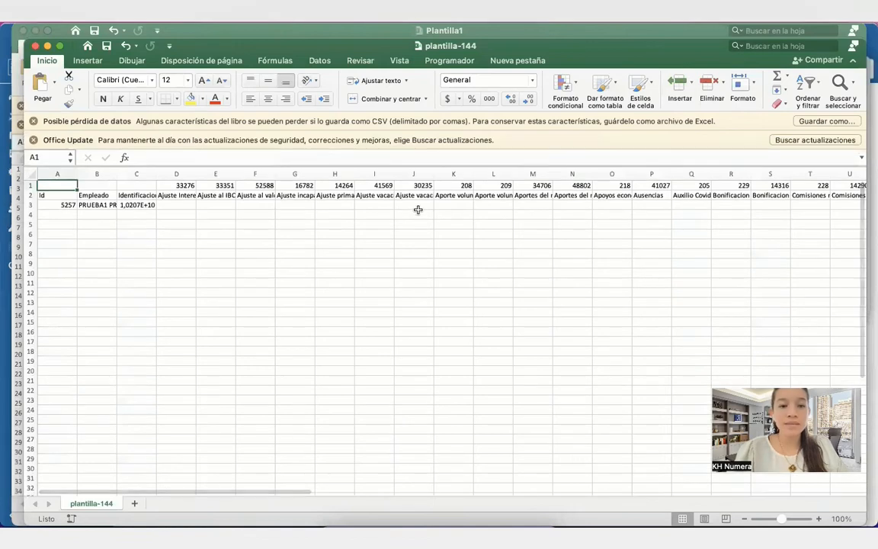
Enter 28 as the employee's Dias trabajados in AE3 and 2 as incapacity days in AC3.
{"action": "scroll", "coordinate": [296, 205], "scroll_direction": "right", "scroll_amount": 10}
{"action": "left_click", "coordinate": [728, 204]}
{"action": "type", "text": "28"}
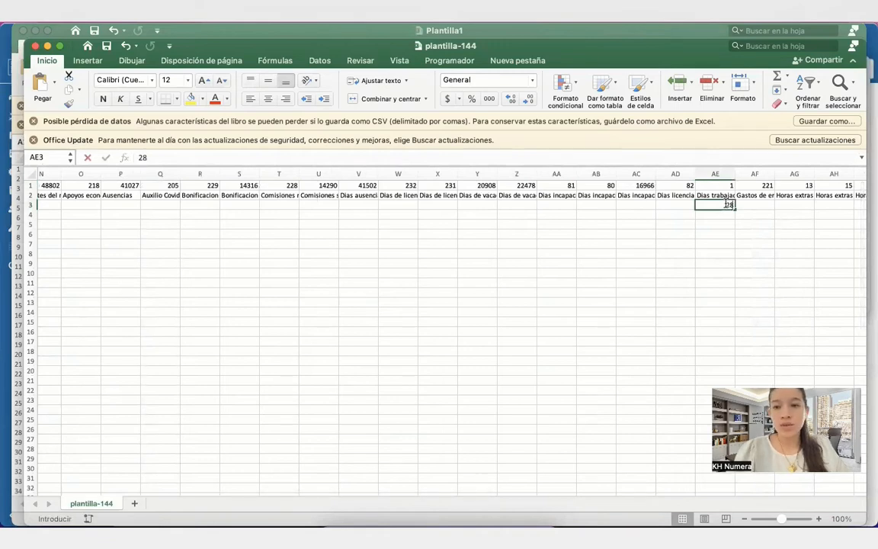
{"action": "left_click", "coordinate": [625, 205]}
{"action": "type", "text": "2"}
{"action": "left_click", "coordinate": [484, 204]}
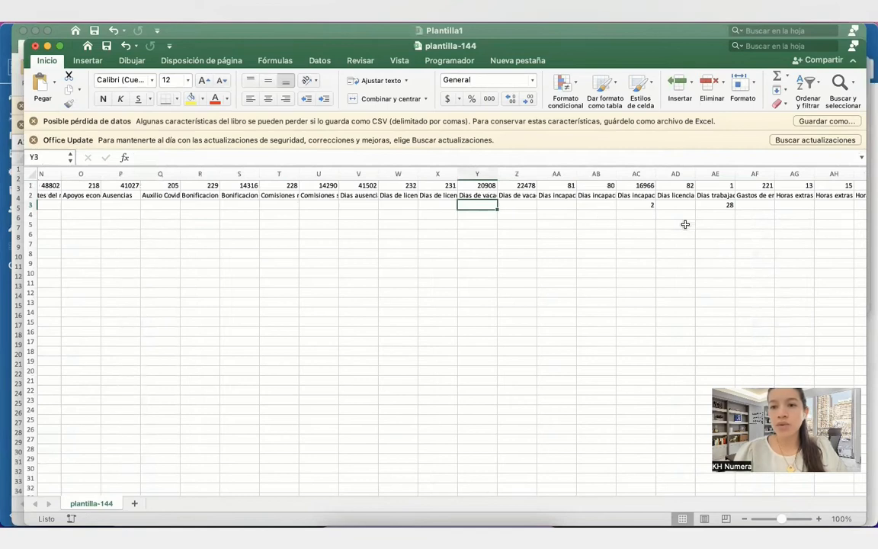
Fill the employee's overtime and surcharge hours with 1, 2, 3, 4 and 5 in consecutive cells starting at AG3.
{"action": "left_click", "coordinate": [792, 204]}
{"action": "type", "text": "1"}
{"action": "key", "text": "Tab"}
{"action": "type", "text": "2"}
{"action": "key", "text": "Tab"}
{"action": "type", "text": "3"}
{"action": "key", "text": "Tab"}
{"action": "type", "text": "4"}
{"action": "key", "text": "Tab"}
{"action": "type", "text": "5"}
{"action": "left_click", "coordinate": [694, 205]}
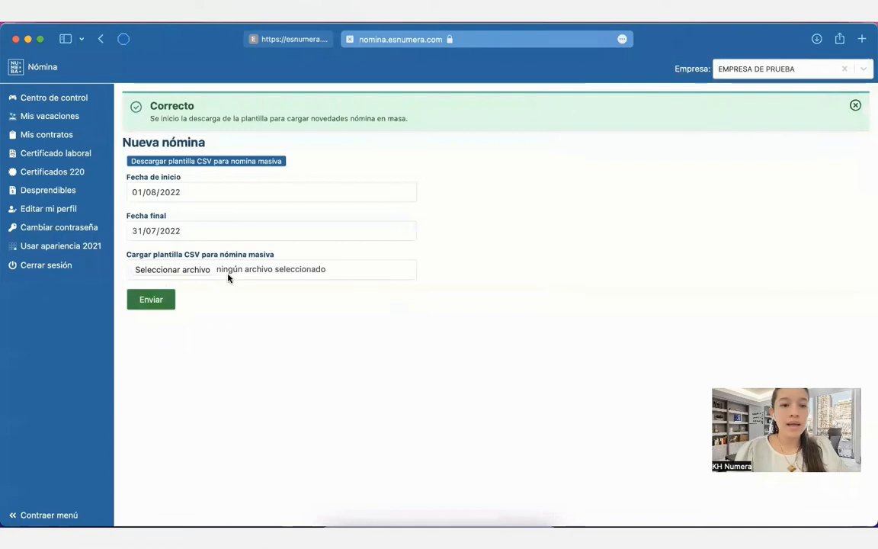
Attach plantilla-144.csv from Descargas to the new payroll form in the browser and try to submit it.
{"action": "left_click", "coordinate": [172, 269]}
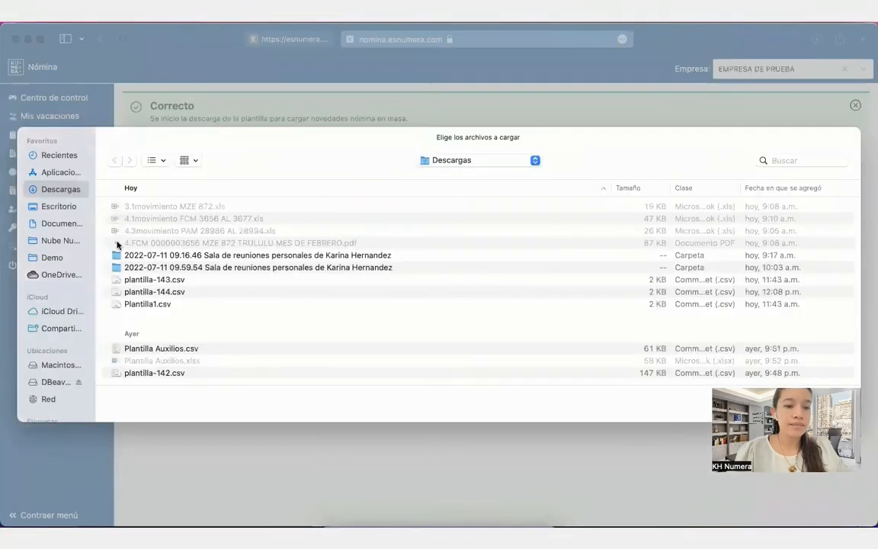
{"action": "left_click", "coordinate": [141, 292]}
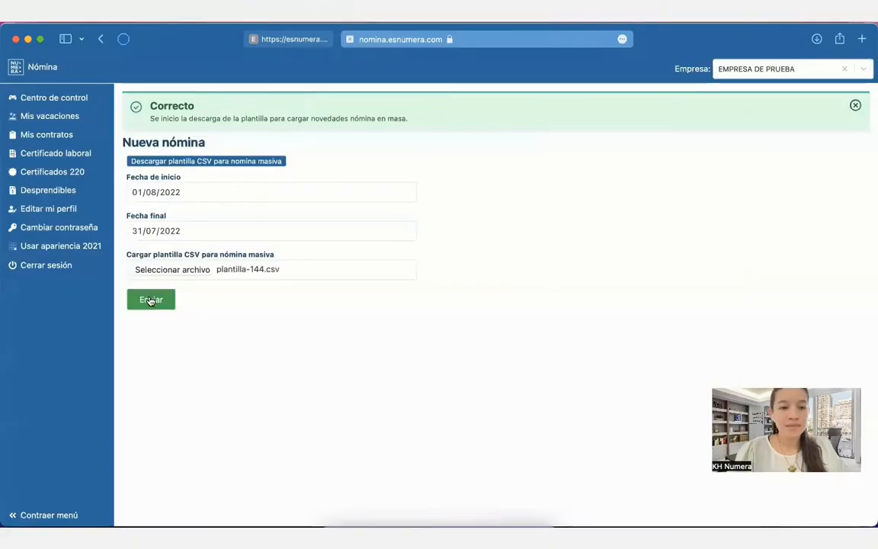
{"action": "left_click", "coordinate": [151, 302]}
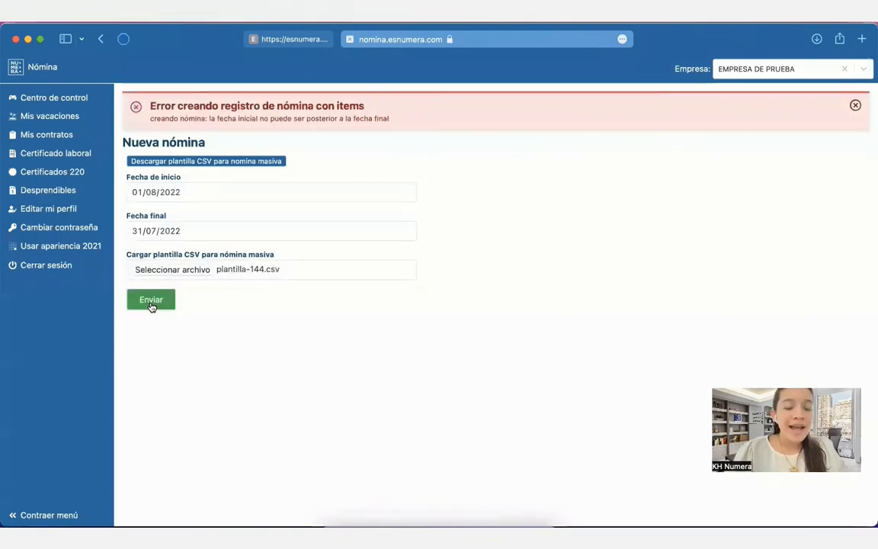
Set the payroll's end date to 31/08/2022, submit the form again and reload the payroll list.
{"action": "left_click", "coordinate": [150, 230]}
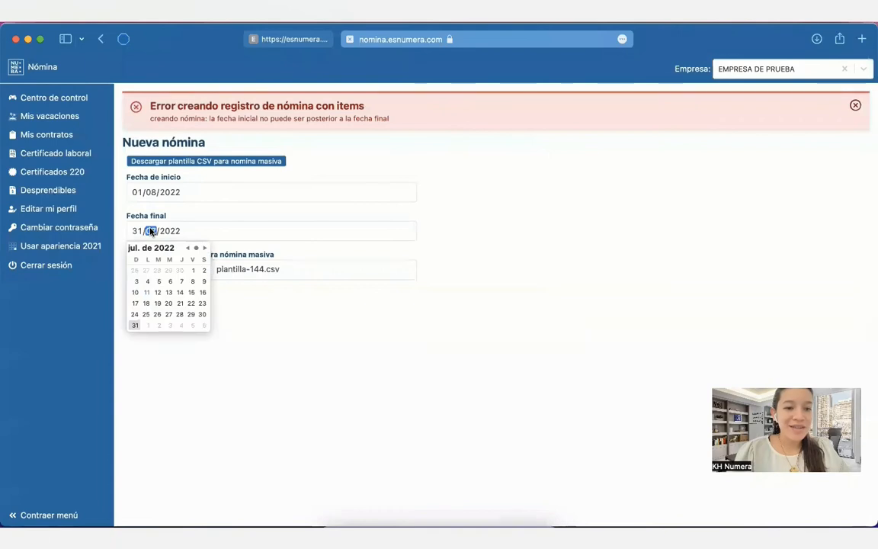
{"action": "left_click", "coordinate": [204, 247]}
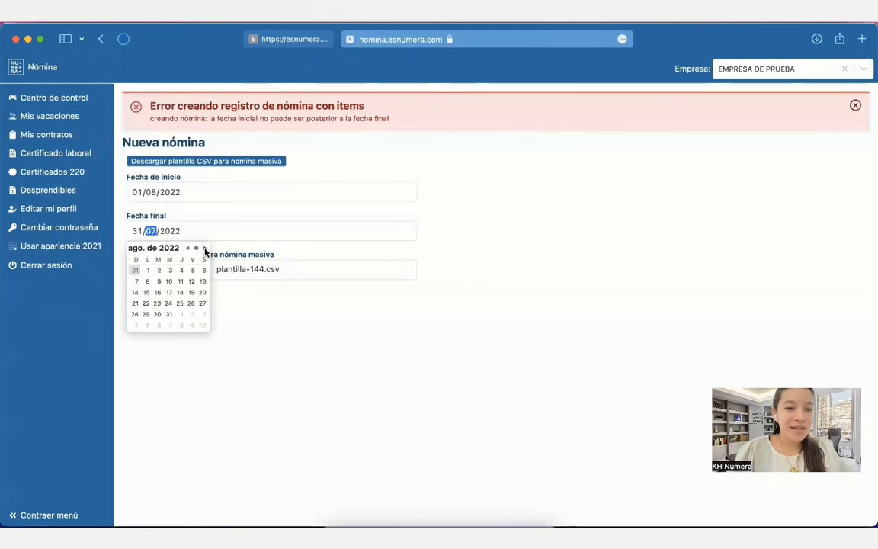
{"action": "left_click", "coordinate": [169, 315]}
{"action": "left_click", "coordinate": [153, 300]}
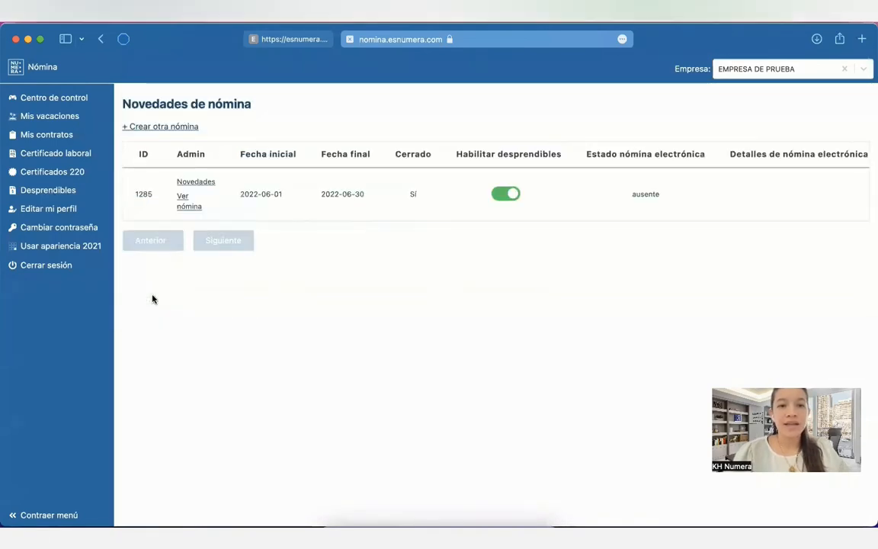
{"action": "left_click", "coordinate": [609, 40]}
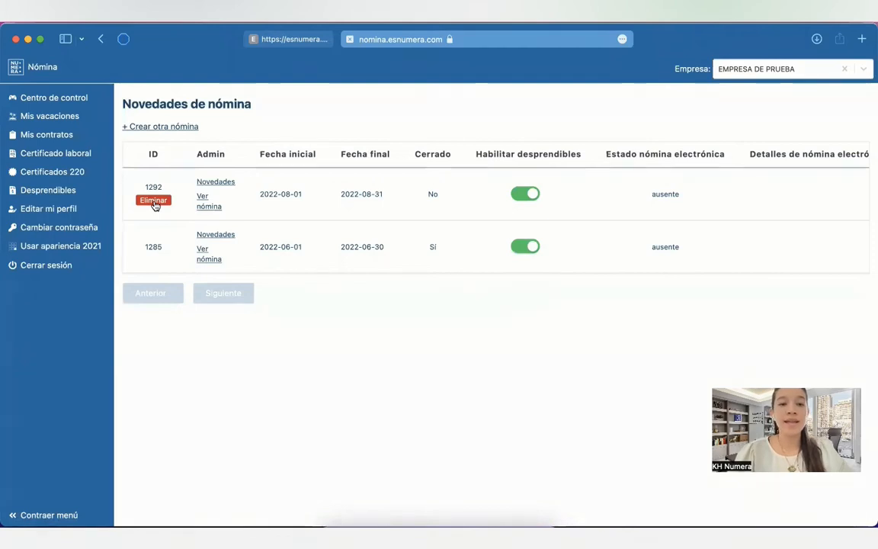
In the August 2022 payroll's novelties, set the test employee's Bonificacion no salarial to 500000, save it and check the payroll table.
{"action": "left_click", "coordinate": [212, 186]}
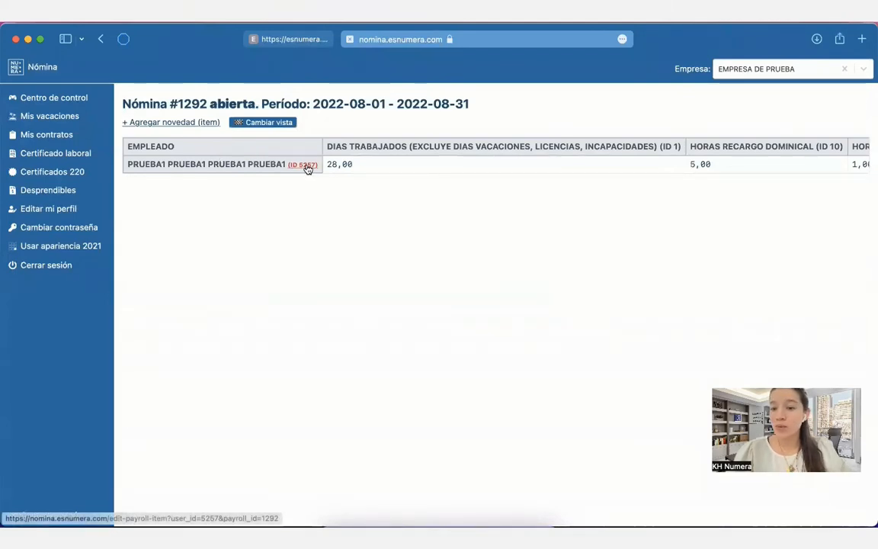
{"action": "left_click", "coordinate": [307, 169]}
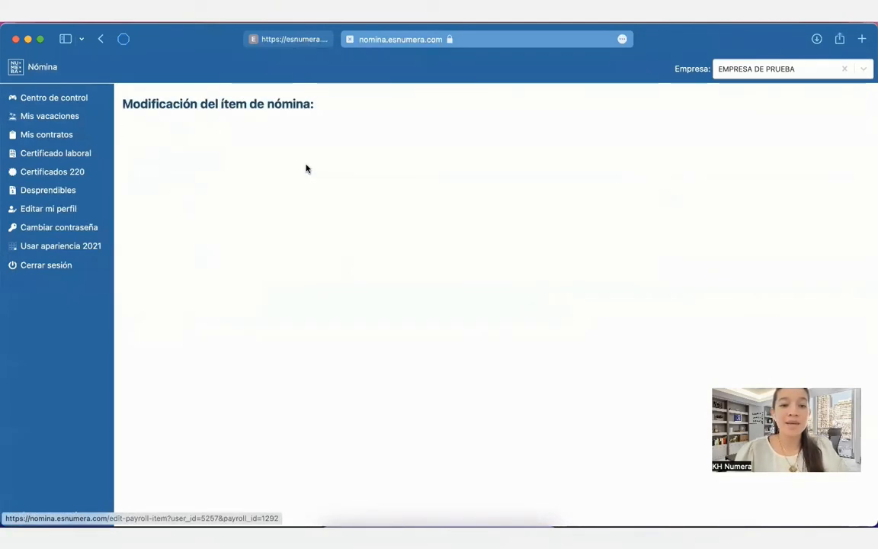
{"action": "left_click", "coordinate": [663, 335]}
{"action": "key", "text": "BackSpace"}
{"action": "type", "text": "500000"}
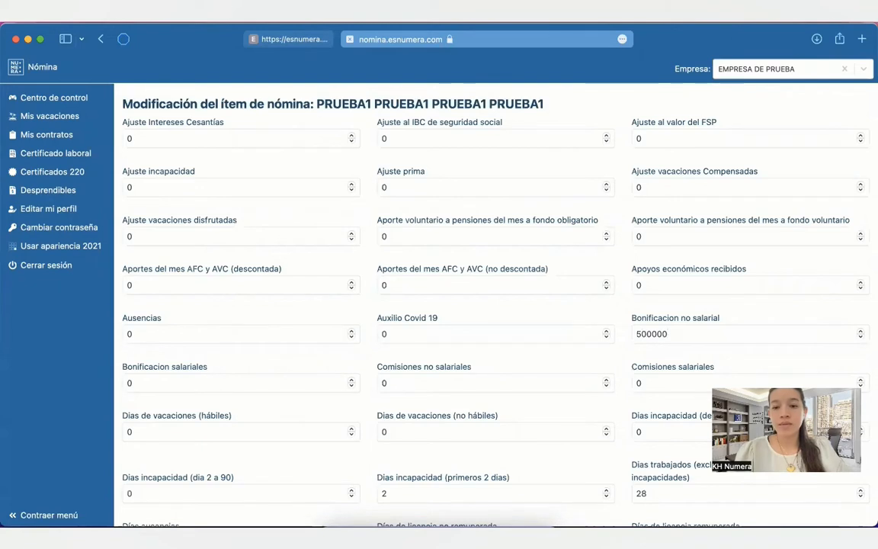
{"action": "key", "text": "Return"}
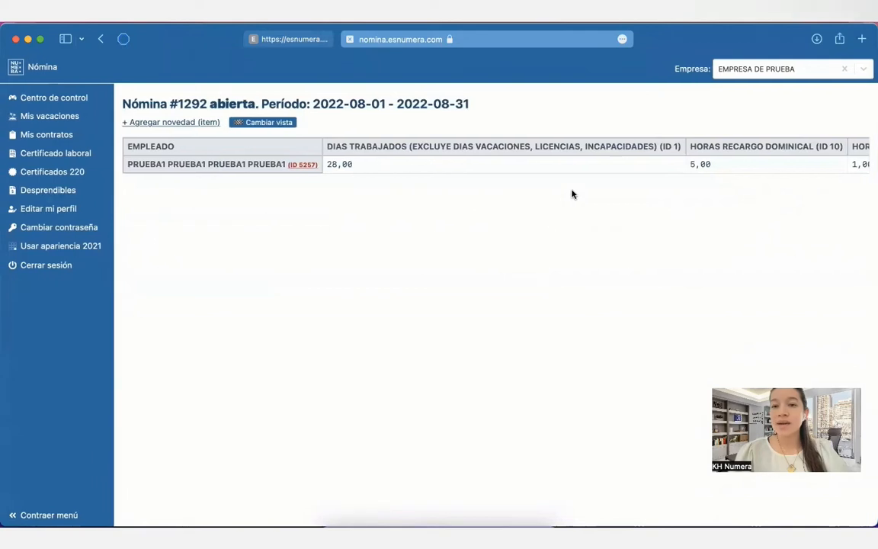
{"action": "scroll", "coordinate": [621, 164], "scroll_direction": "right", "scroll_amount": 5}
{"action": "scroll", "coordinate": [622, 164], "scroll_direction": "right", "scroll_amount": 10}
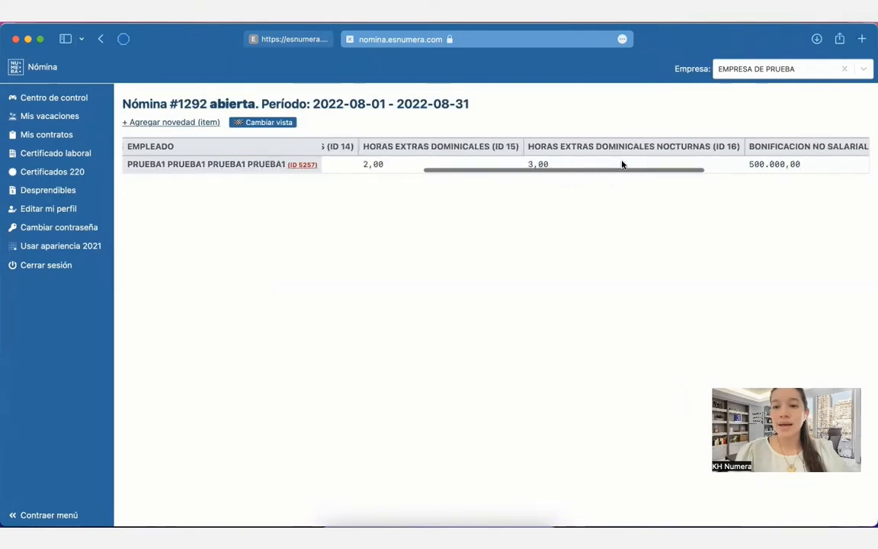
Open the August 2022 payroll's accrual page (Ver nómina) from the control center's payroll list and reload it.
{"action": "scroll", "coordinate": [621, 164], "scroll_direction": "left", "scroll_amount": 2}
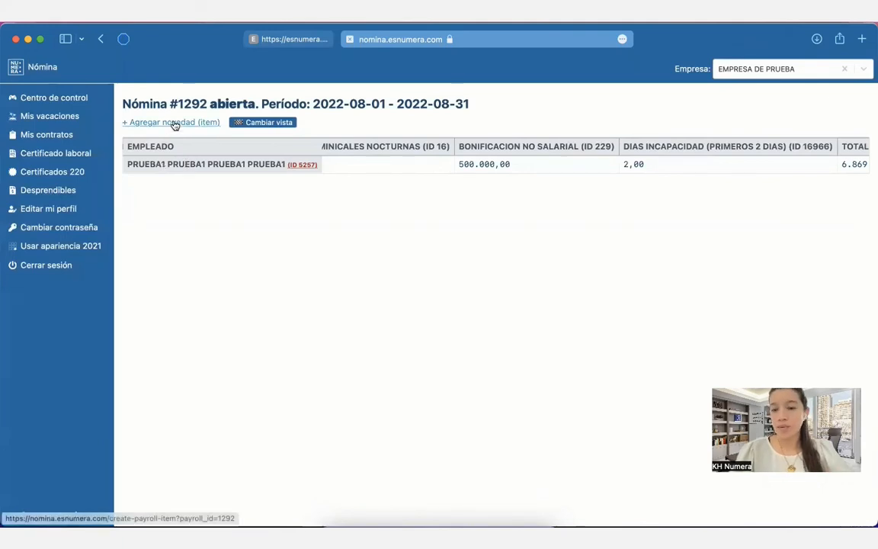
{"action": "left_click", "coordinate": [105, 39]}
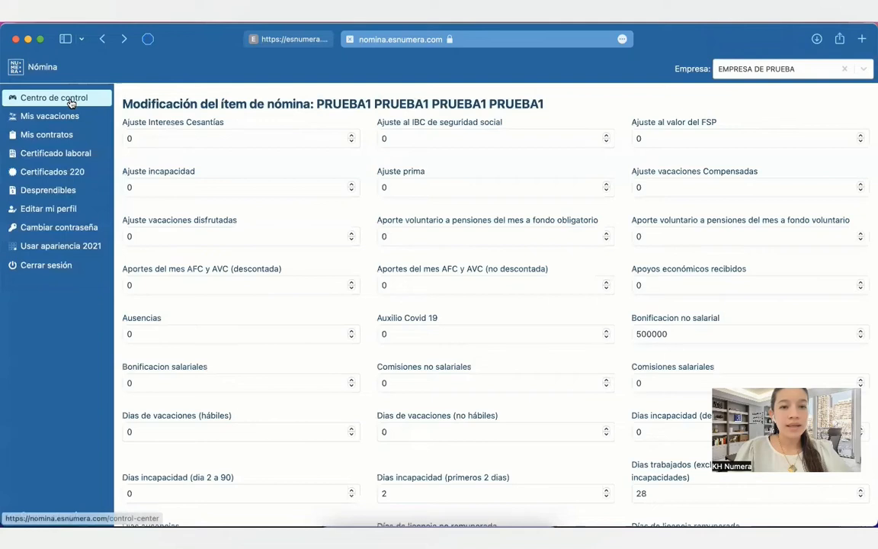
{"action": "left_click", "coordinate": [18, 99]}
{"action": "left_click", "coordinate": [642, 176]}
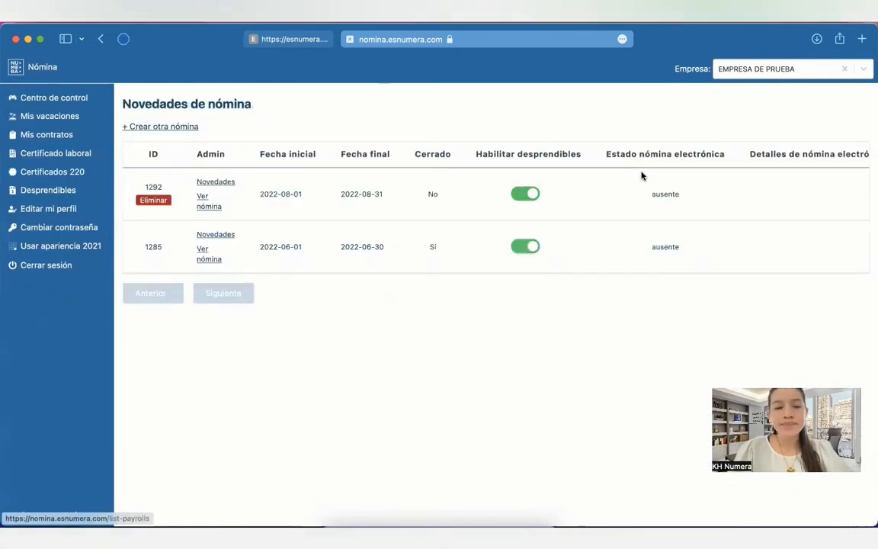
{"action": "left_click", "coordinate": [201, 207]}
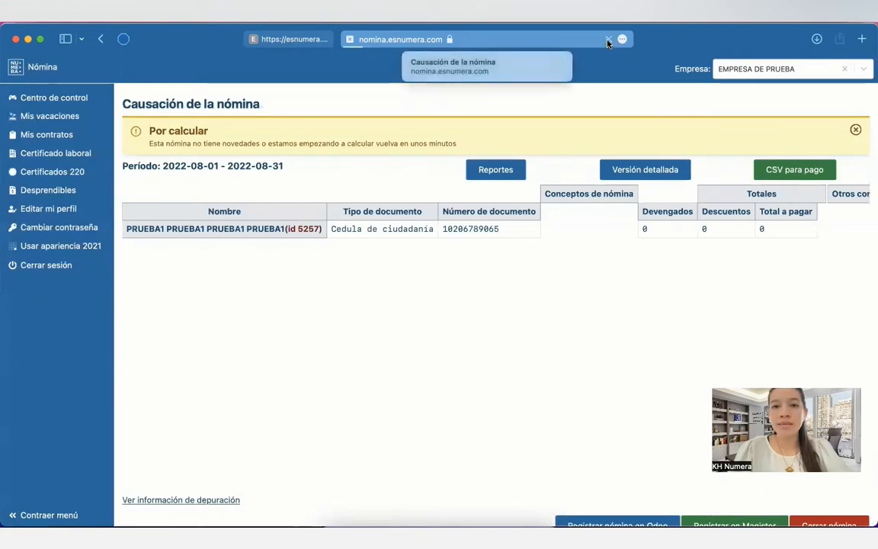
{"action": "left_click", "coordinate": [608, 40]}
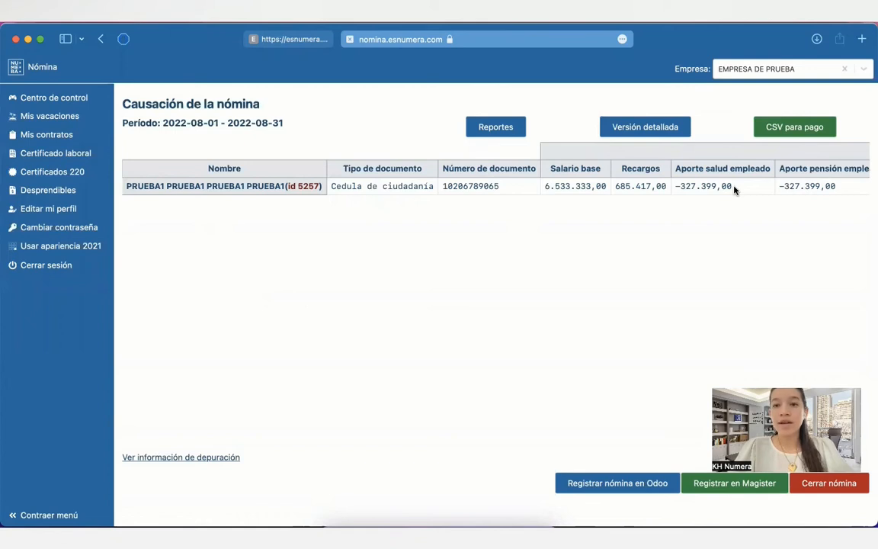
Examine the test employee's payroll concepts across the accrual table, from Salario base to Bonificaciones.
{"action": "scroll", "coordinate": [734, 190], "scroll_direction": "right", "scroll_amount": 5}
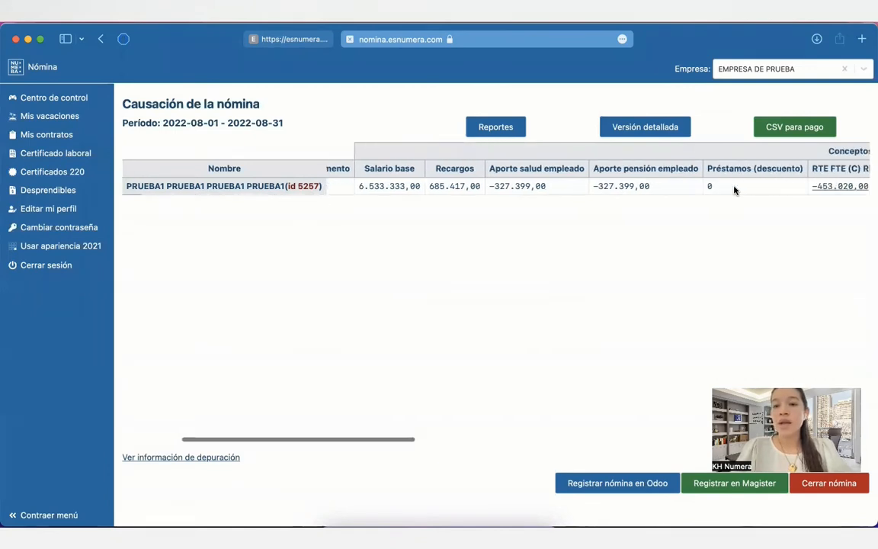
{"action": "scroll", "coordinate": [734, 190], "scroll_direction": "right", "scroll_amount": 5}
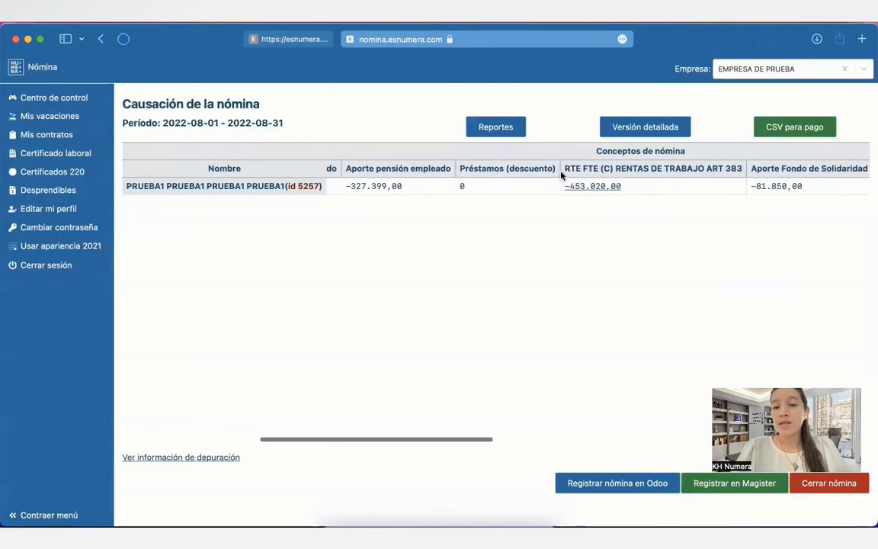
{"action": "scroll", "coordinate": [798, 222], "scroll_direction": "right", "scroll_amount": 5}
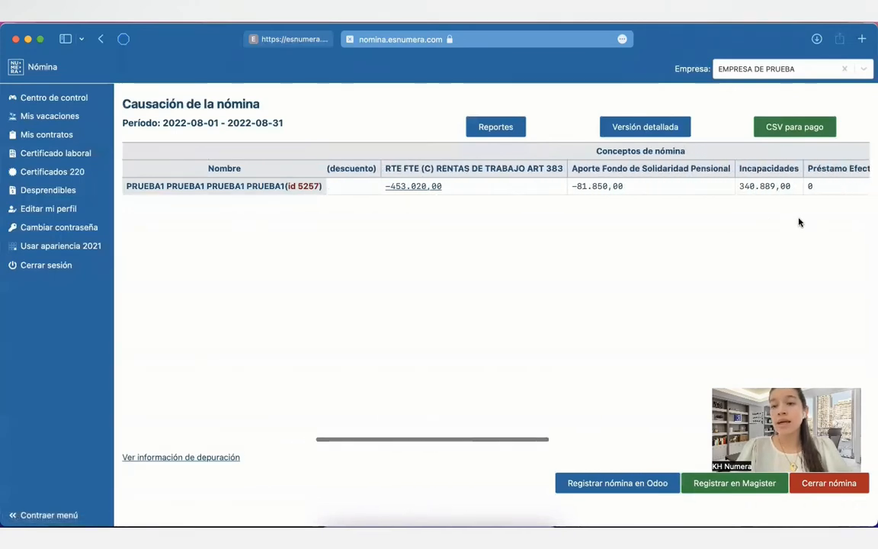
{"action": "scroll", "coordinate": [799, 222], "scroll_direction": "right", "scroll_amount": 2}
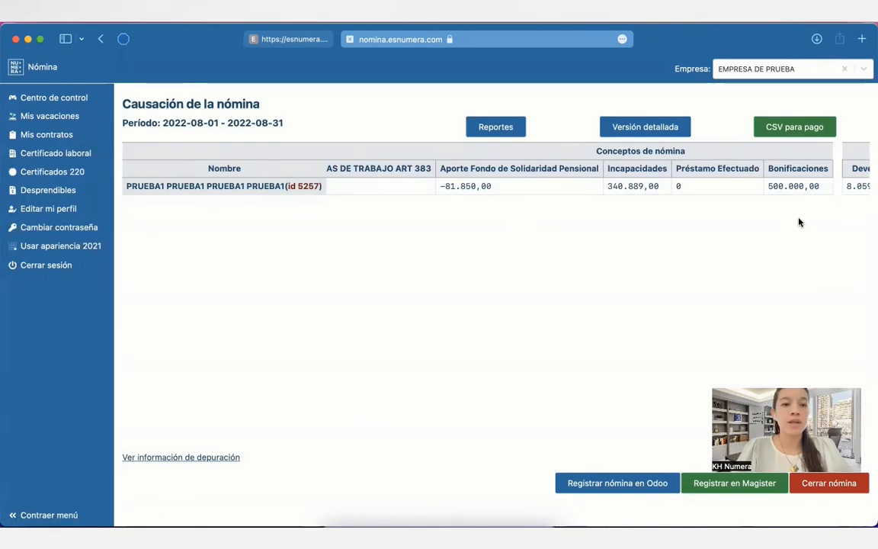
{"action": "scroll", "coordinate": [602, 203], "scroll_direction": "left", "scroll_amount": 10}
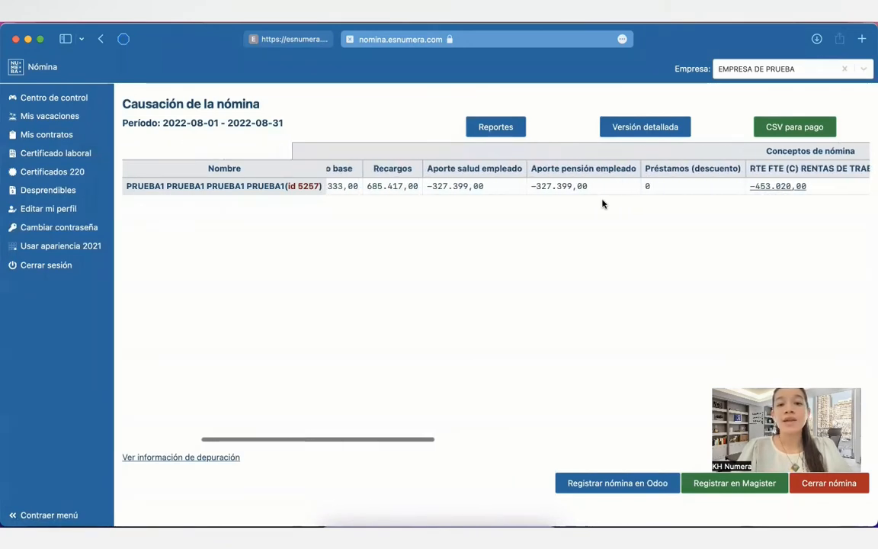
{"action": "scroll", "coordinate": [602, 204], "scroll_direction": "left", "scroll_amount": 4}
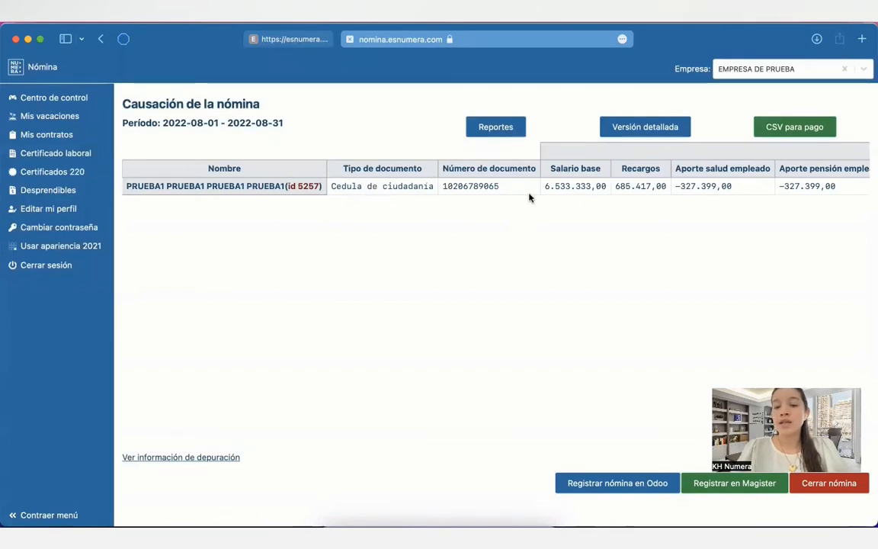
{"action": "scroll", "coordinate": [529, 196], "scroll_direction": "right", "scroll_amount": 3}
{"action": "scroll", "coordinate": [534, 191], "scroll_direction": "left", "scroll_amount": 3}
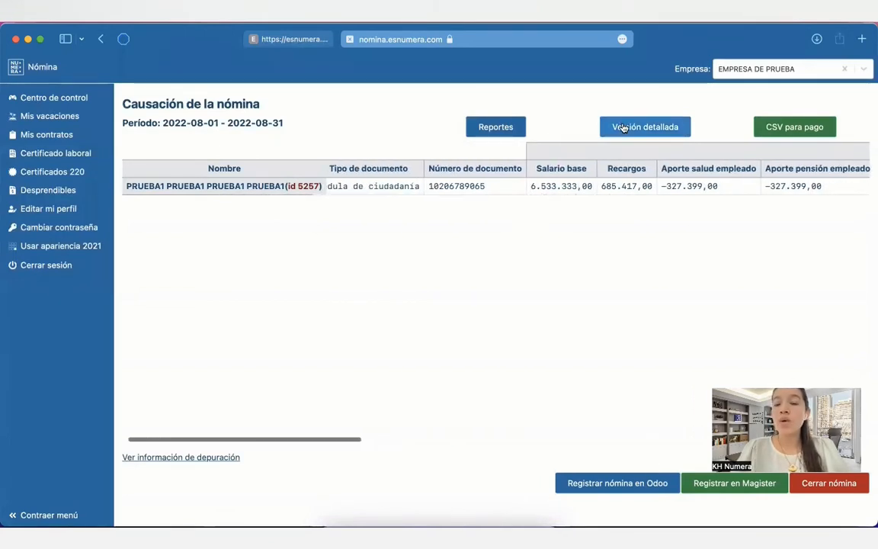
Review the test employee's accrued concepts in the detailed version, switch back to the table version and look over its columns.
{"action": "left_click", "coordinate": [624, 126]}
{"action": "scroll", "coordinate": [271, 237], "scroll_direction": "down", "scroll_amount": 2}
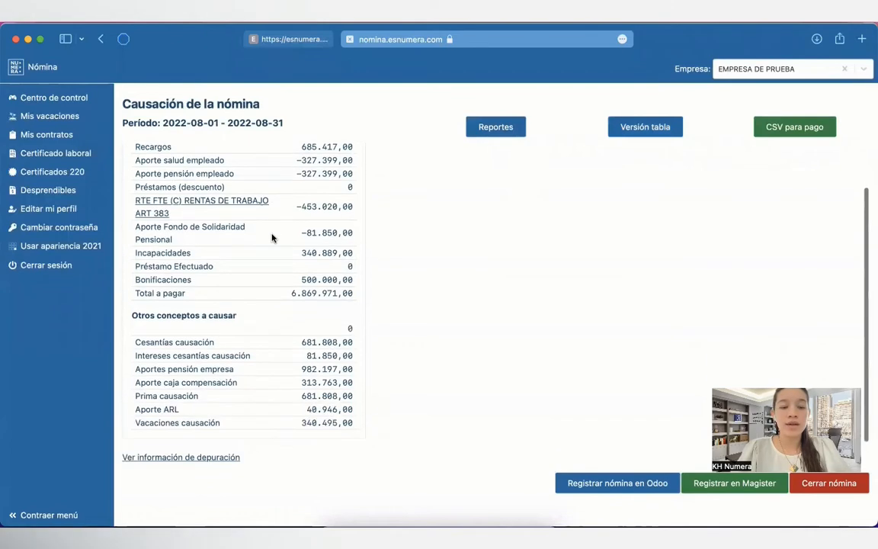
{"action": "scroll", "coordinate": [272, 237], "scroll_direction": "up", "scroll_amount": 2}
{"action": "scroll", "coordinate": [272, 237], "scroll_direction": "up", "scroll_amount": 1}
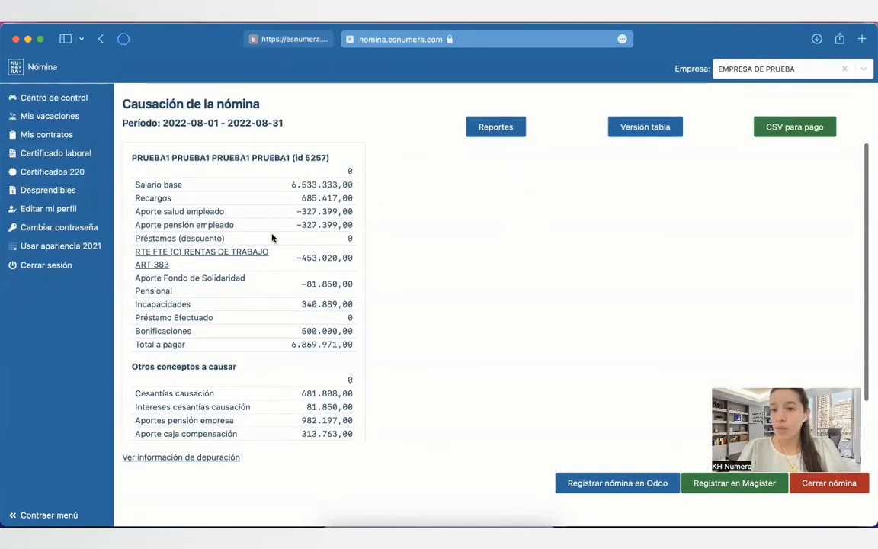
{"action": "left_click", "coordinate": [644, 128]}
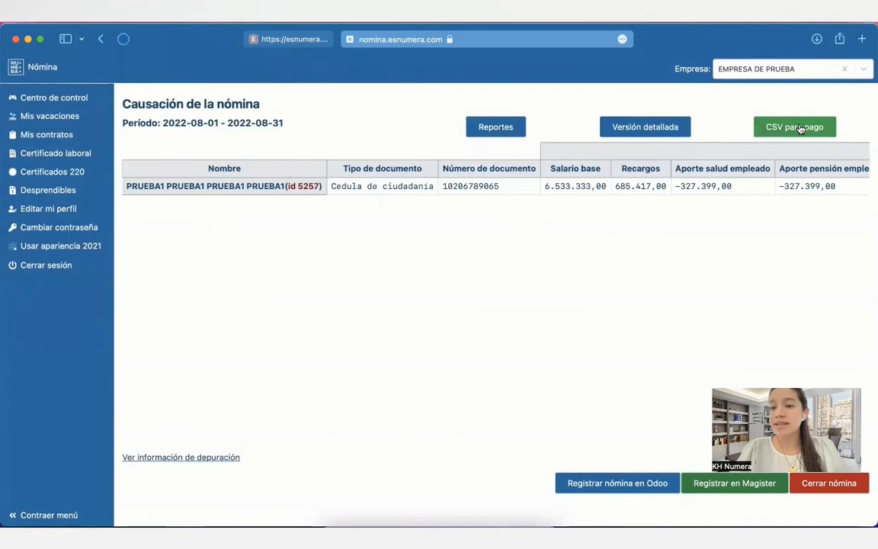
{"action": "scroll", "coordinate": [511, 258], "scroll_direction": "right", "scroll_amount": 5}
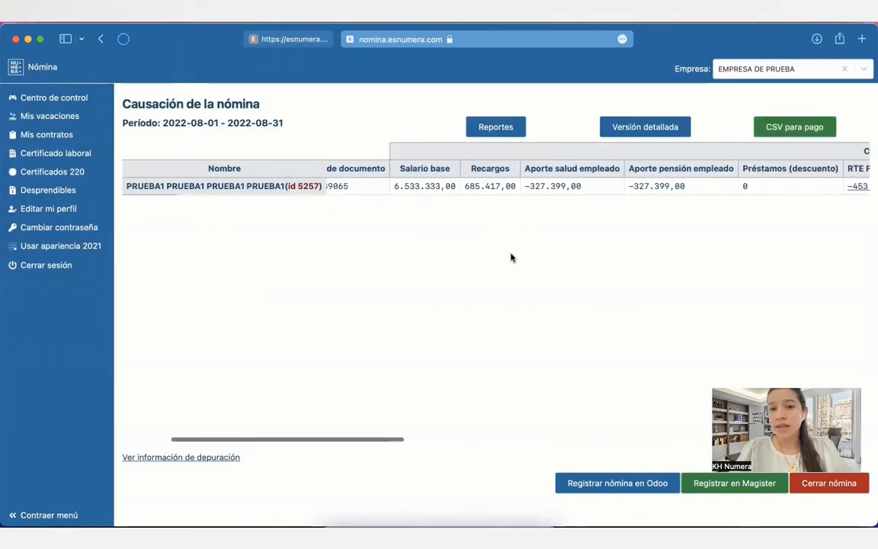
{"action": "scroll", "coordinate": [511, 258], "scroll_direction": "left", "scroll_amount": 5}
{"action": "scroll", "coordinate": [509, 181], "scroll_direction": "left", "scroll_amount": 3}
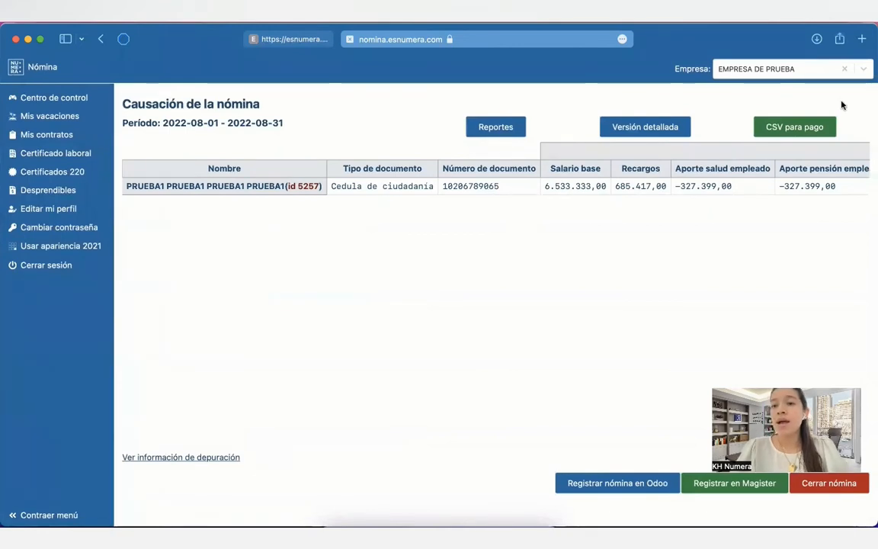
Download the payroll's payment CSV using the General bank format.
{"action": "left_click", "coordinate": [790, 129]}
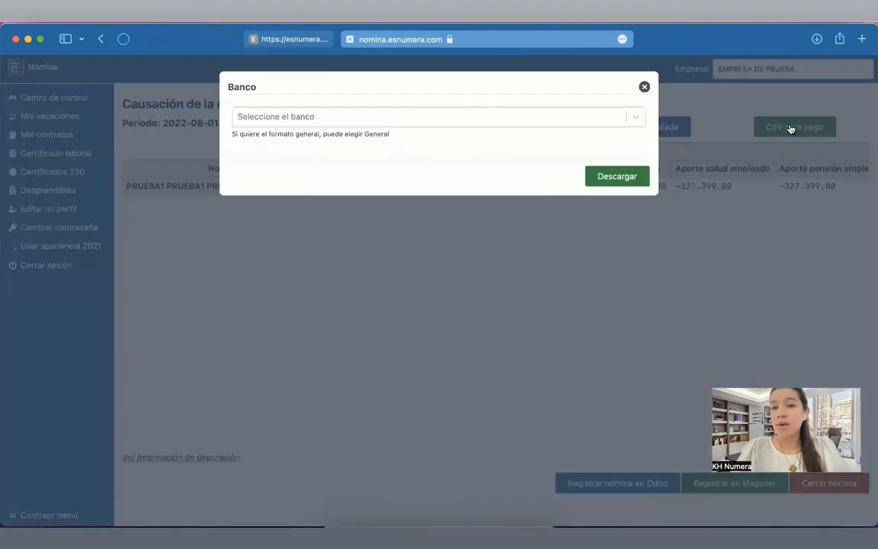
{"action": "left_click", "coordinate": [538, 118]}
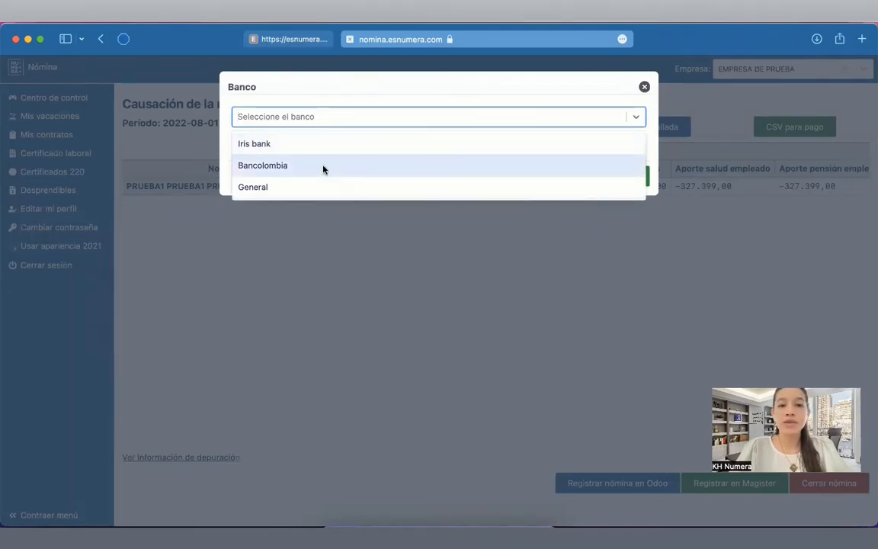
{"action": "left_click", "coordinate": [288, 187]}
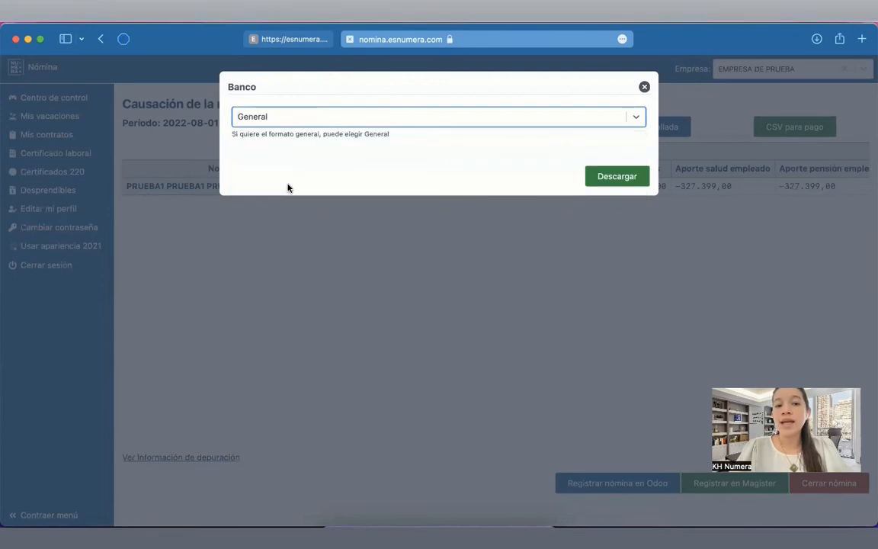
{"action": "left_click", "coordinate": [626, 178]}
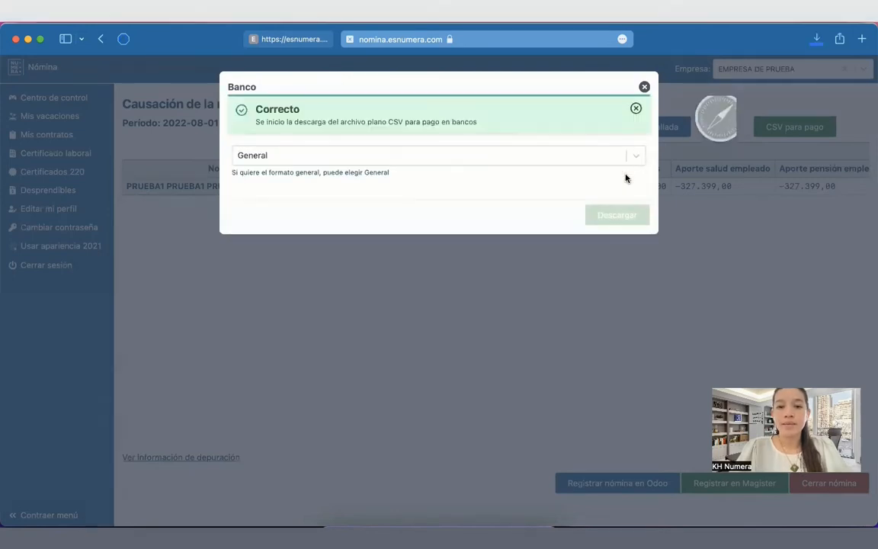
Open the downloaded data-15.csv in Excel to view the payment data, return to Safari and close the Banco dialog.
{"action": "left_click", "coordinate": [816, 39]}
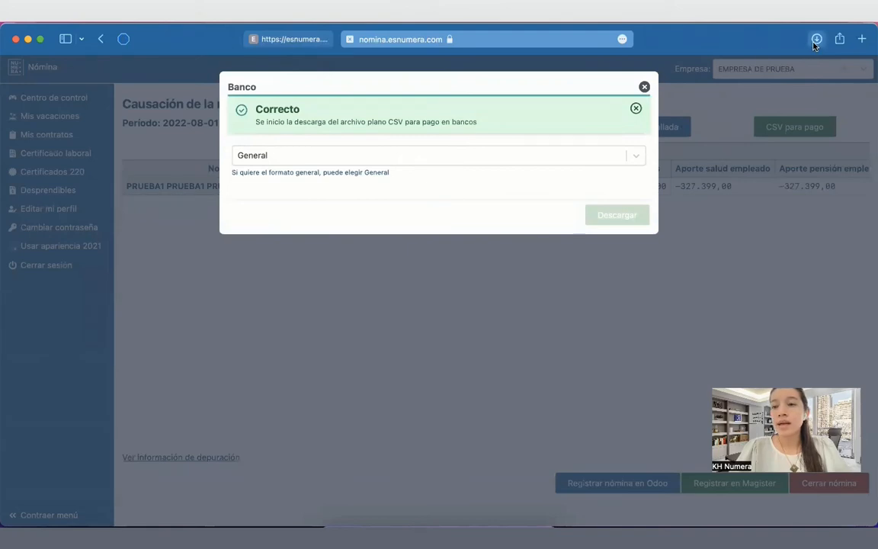
{"action": "double_click", "coordinate": [573, 90]}
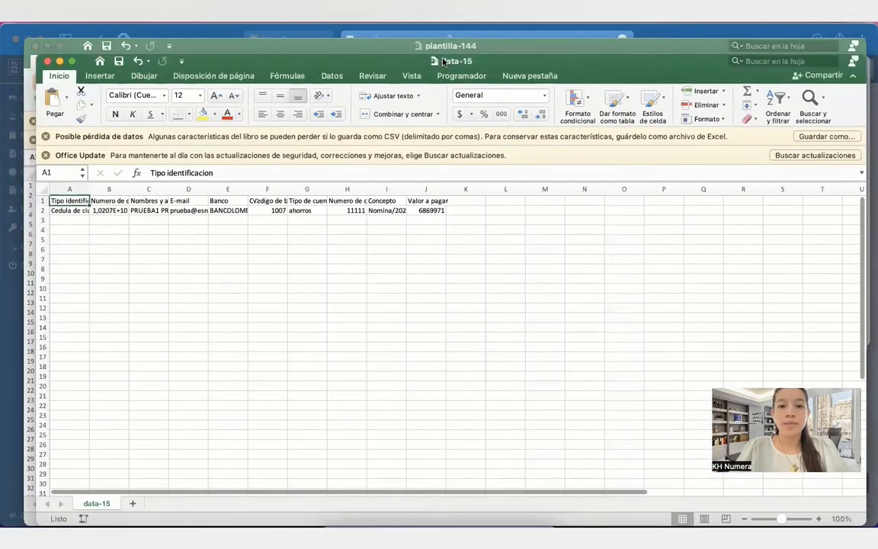
{"action": "left_click_drag", "start_coordinate": [442, 61], "coordinate": [420, 24]}
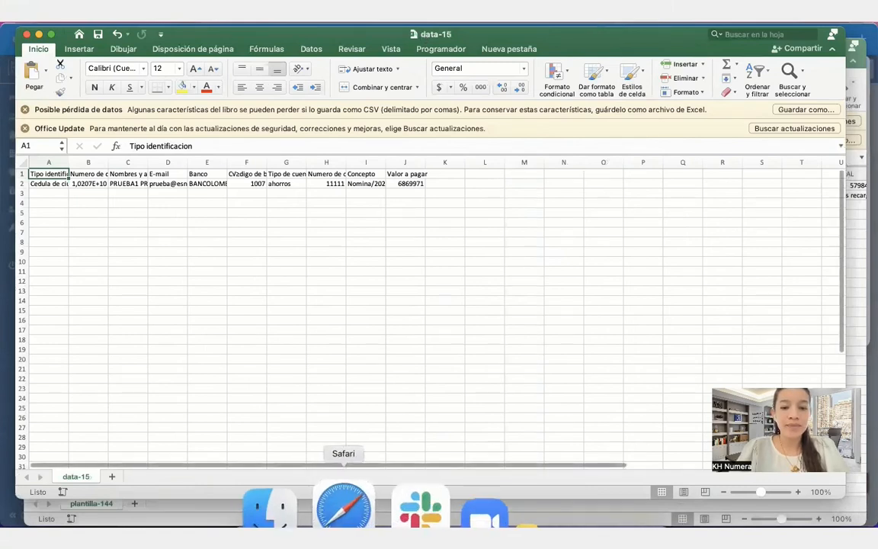
{"action": "left_click", "coordinate": [343, 507]}
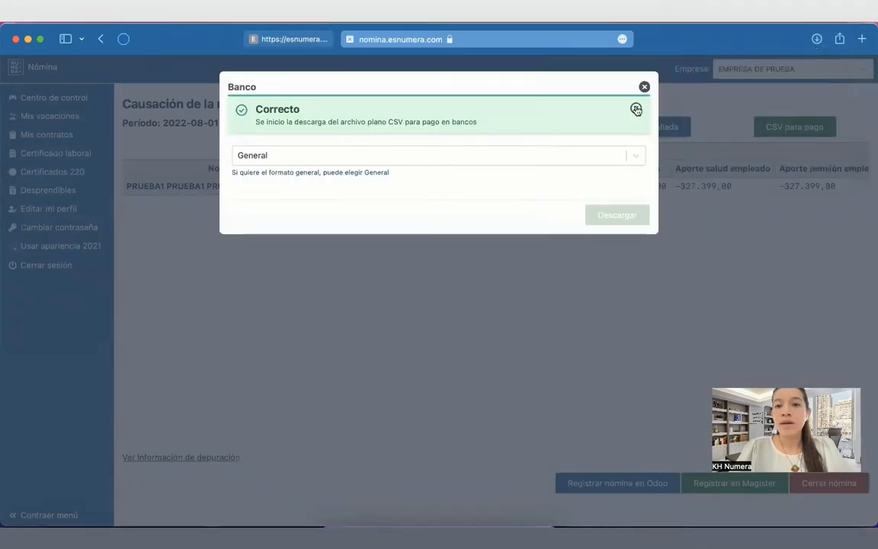
{"action": "left_click", "coordinate": [645, 87]}
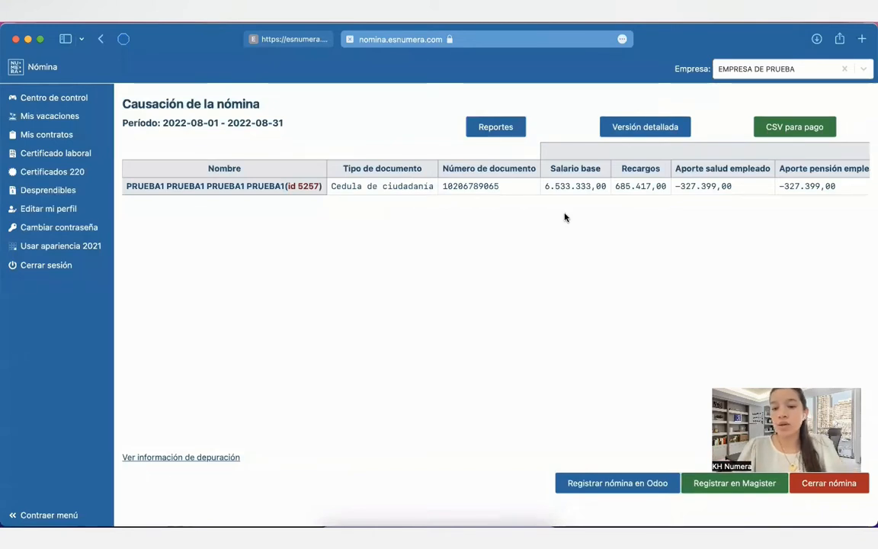
Generate the payroll calculation CSV from the reports, show its link and download the file.
{"action": "left_click", "coordinate": [497, 128]}
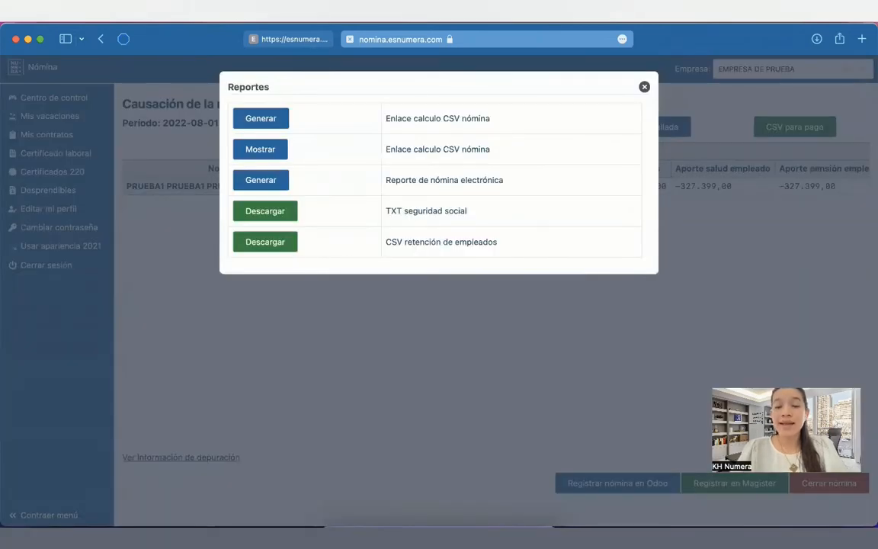
{"action": "left_click", "coordinate": [261, 118]}
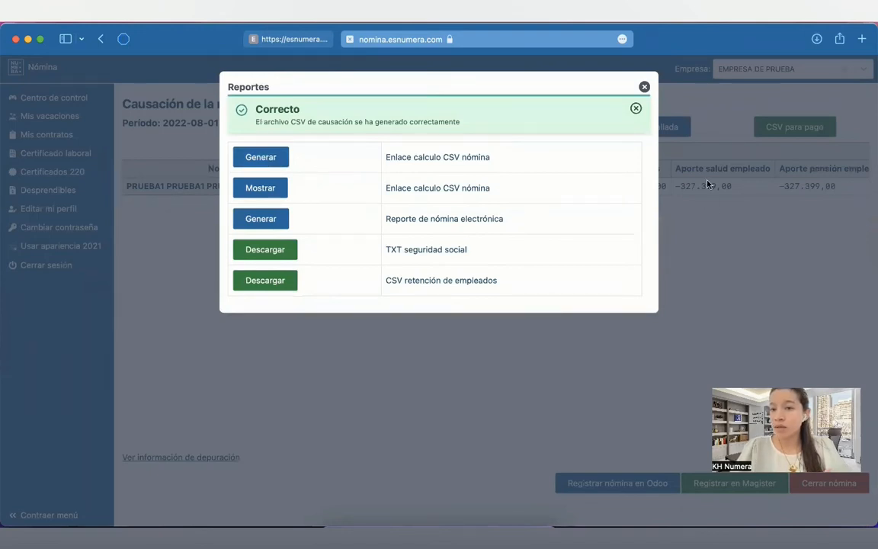
{"action": "left_click", "coordinate": [268, 195]}
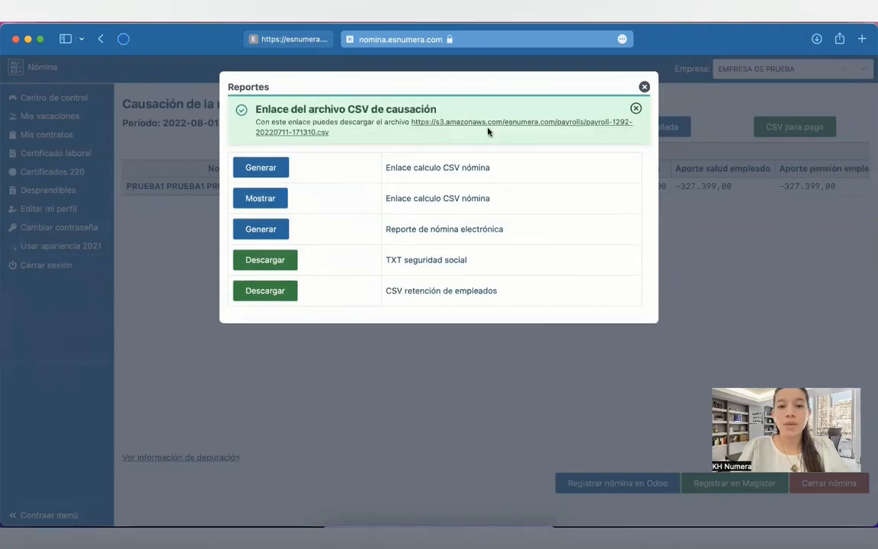
{"action": "left_click", "coordinate": [488, 125]}
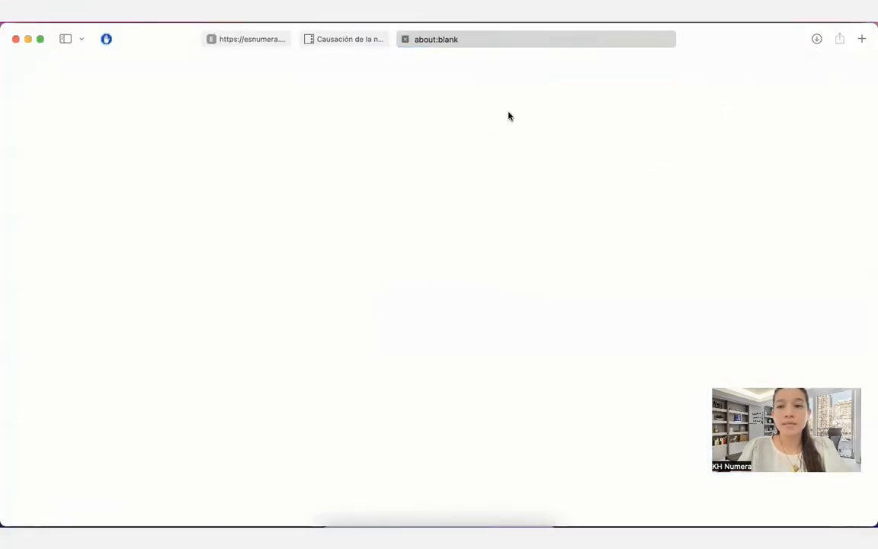
{"action": "left_click", "coordinate": [816, 39]}
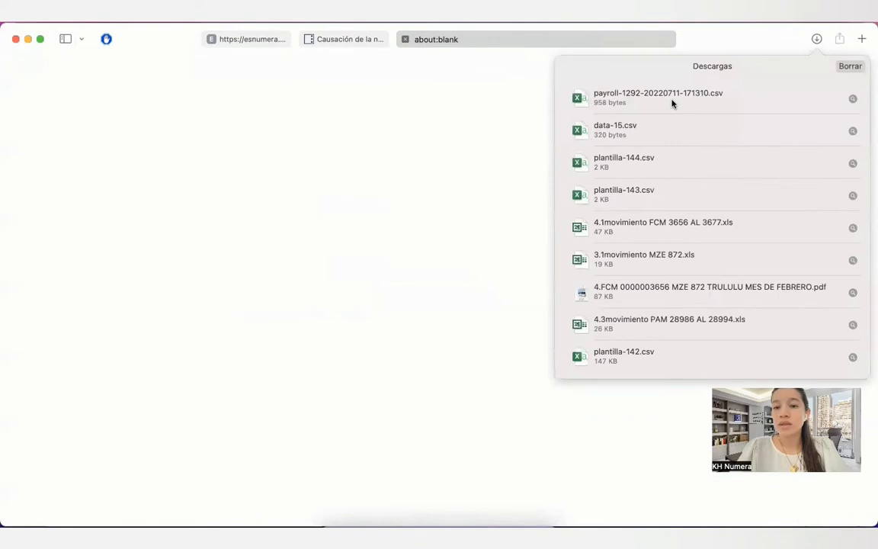
{"action": "double_click", "coordinate": [672, 101]}
{"action": "left_click_drag", "start_coordinate": [337, 77], "coordinate": [307, 35]}
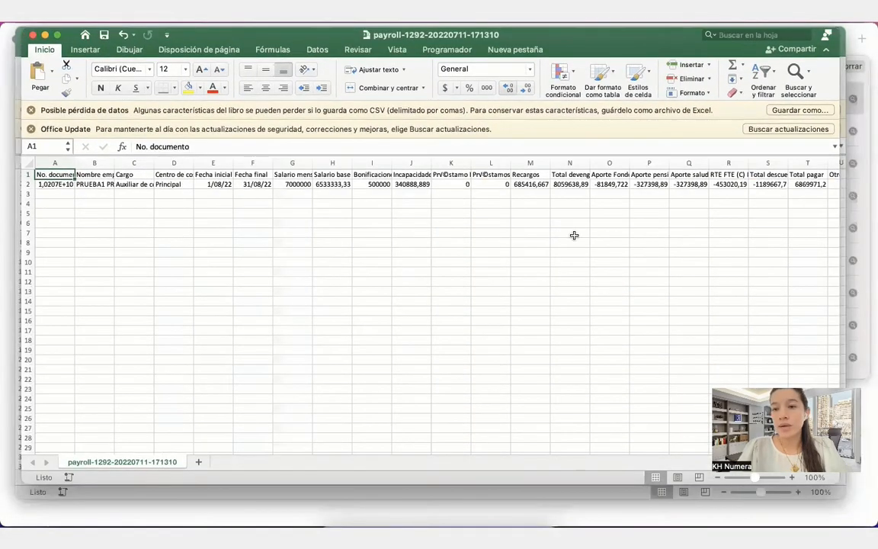
{"action": "scroll", "coordinate": [574, 235], "scroll_direction": "right", "scroll_amount": 4}
{"action": "scroll", "coordinate": [574, 236], "scroll_direction": "right", "scroll_amount": 3}
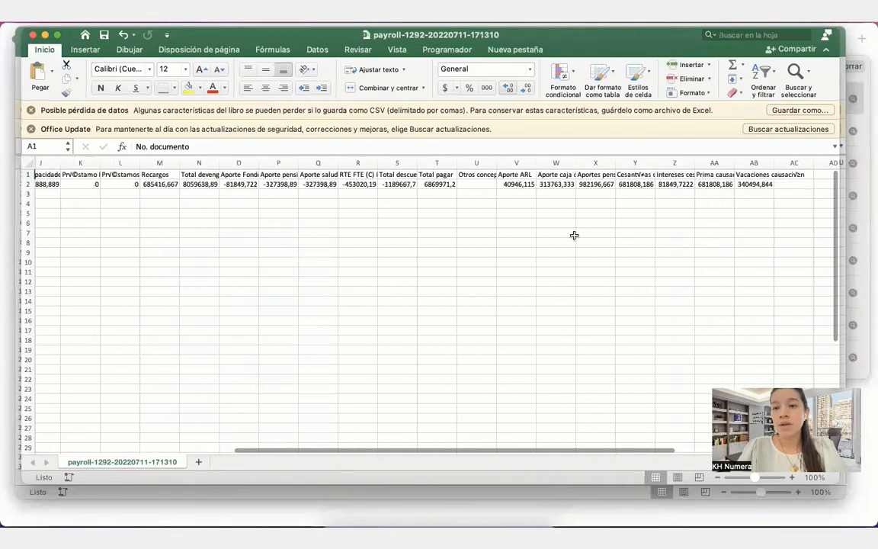
{"action": "scroll", "coordinate": [574, 235], "scroll_direction": "left", "scroll_amount": 5}
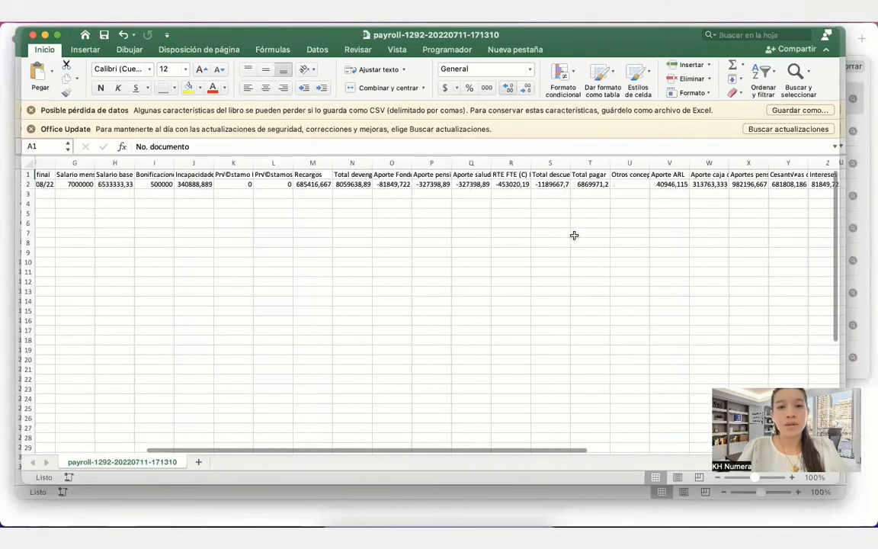
{"action": "key", "text": "super+Tab"}
{"action": "left_click", "coordinate": [343, 39]}
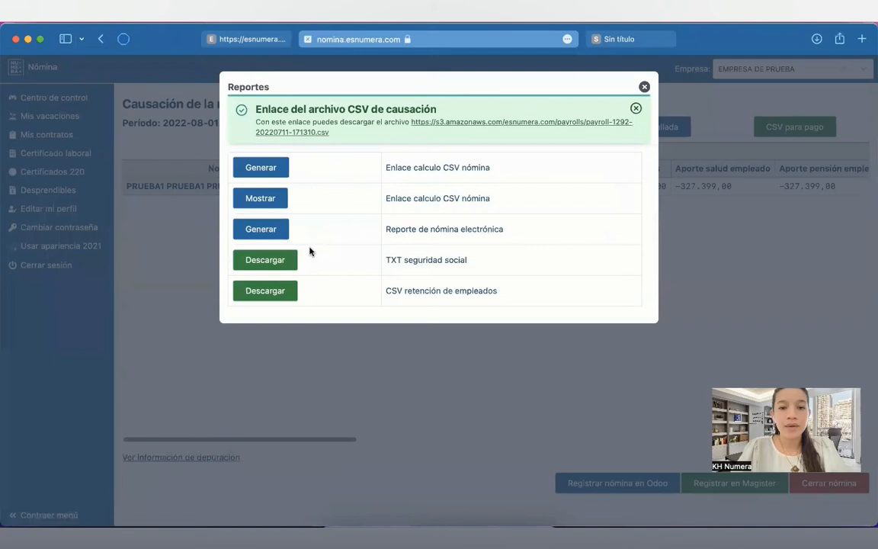
Try to generate the electronic payroll report, and download the social security TXT file from the reports.
{"action": "left_click", "coordinate": [261, 230]}
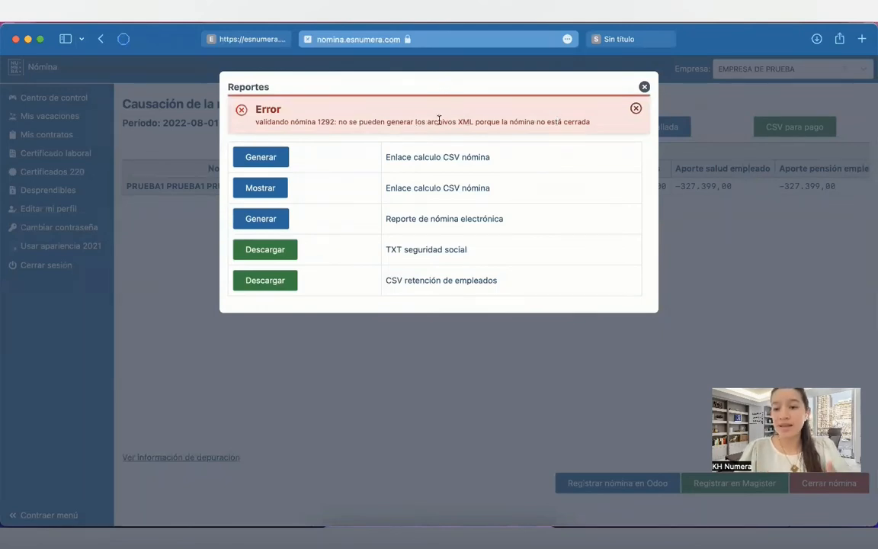
{"action": "left_click", "coordinate": [273, 251]}
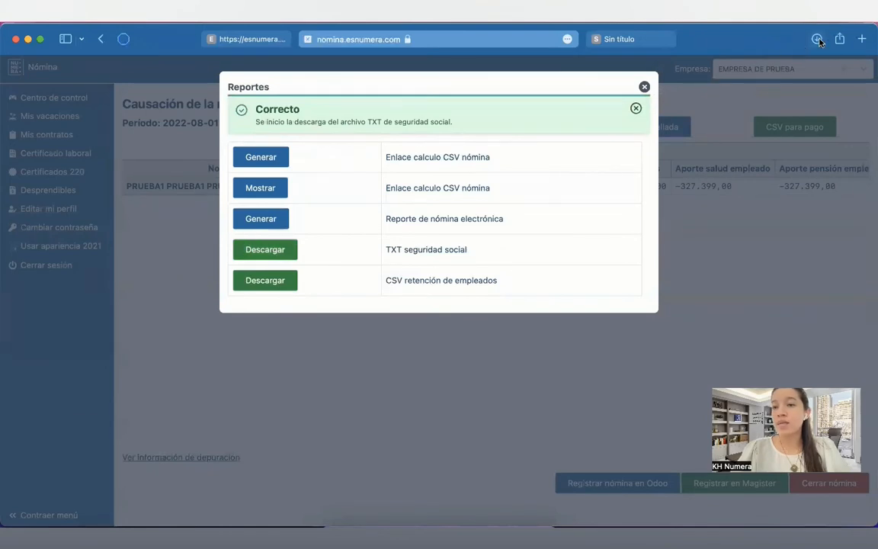
Open the downloaded data-52.txt, enlarge its window to view the social security records, and return to Safari.
{"action": "left_click", "coordinate": [817, 39]}
{"action": "left_click", "coordinate": [619, 100]}
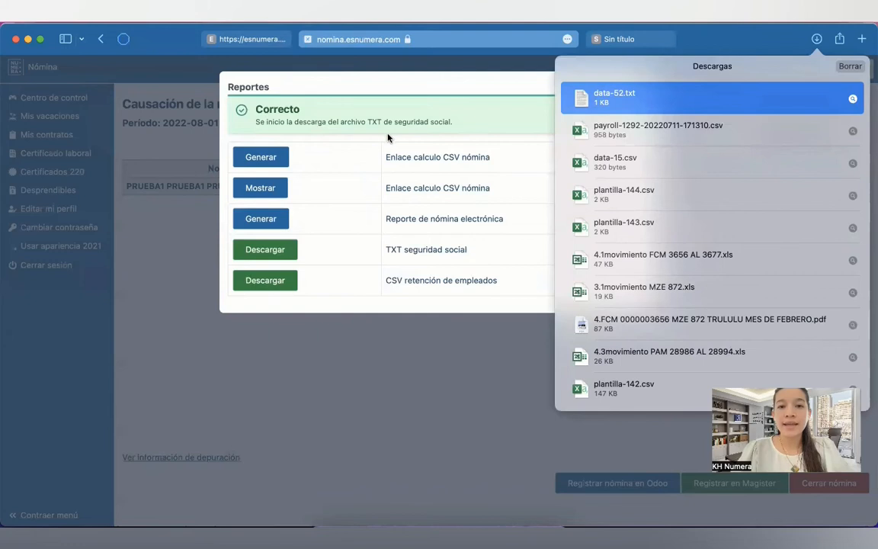
{"action": "double_click", "coordinate": [618, 105]}
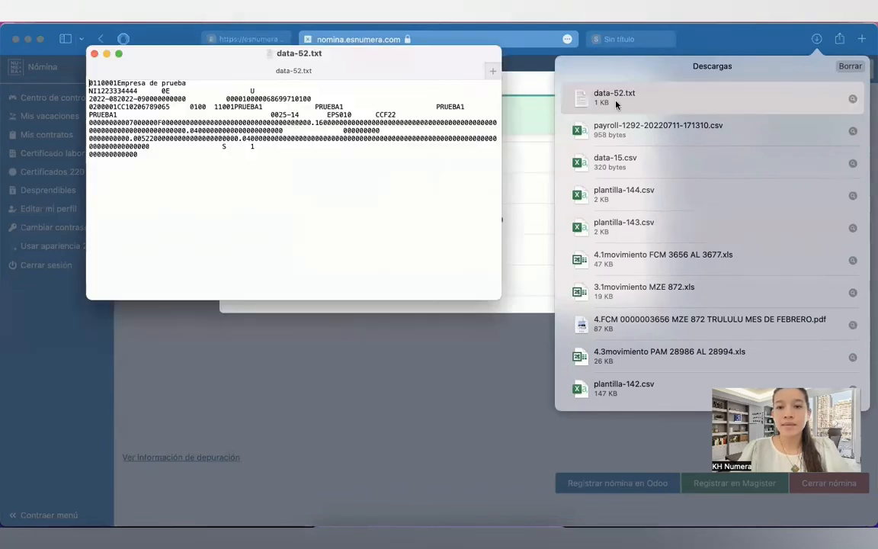
{"action": "left_click_drag", "start_coordinate": [496, 294], "coordinate": [827, 435]}
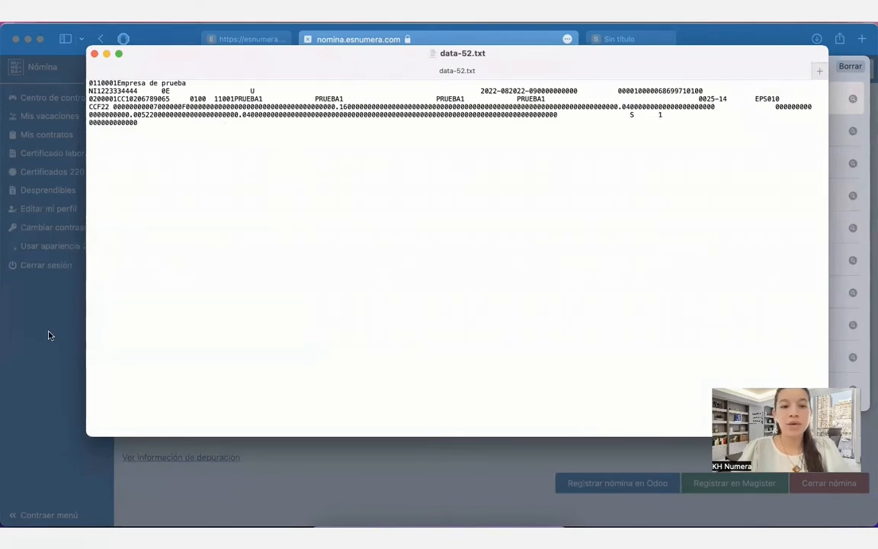
{"action": "key", "text": "Escape"}
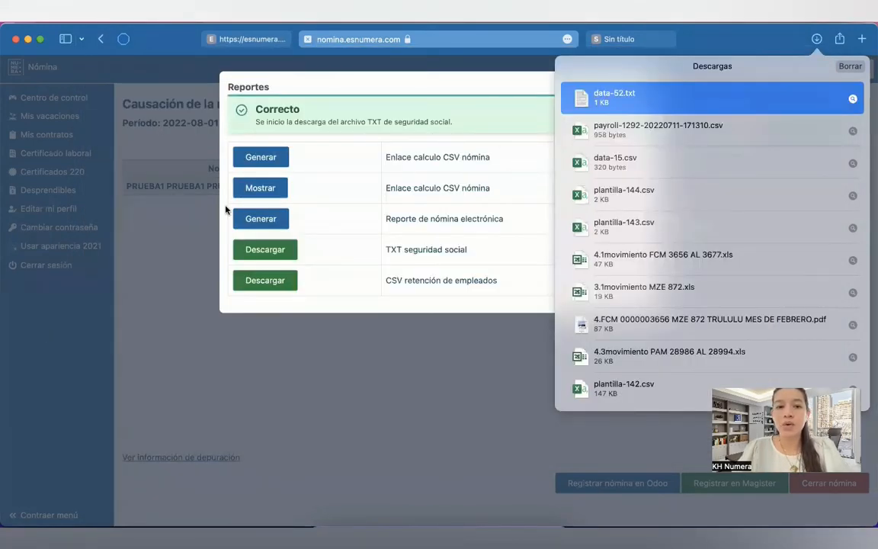
Reopen the payroll's reports dialog and download the employee withholding CSV.
{"action": "left_click", "coordinate": [190, 259]}
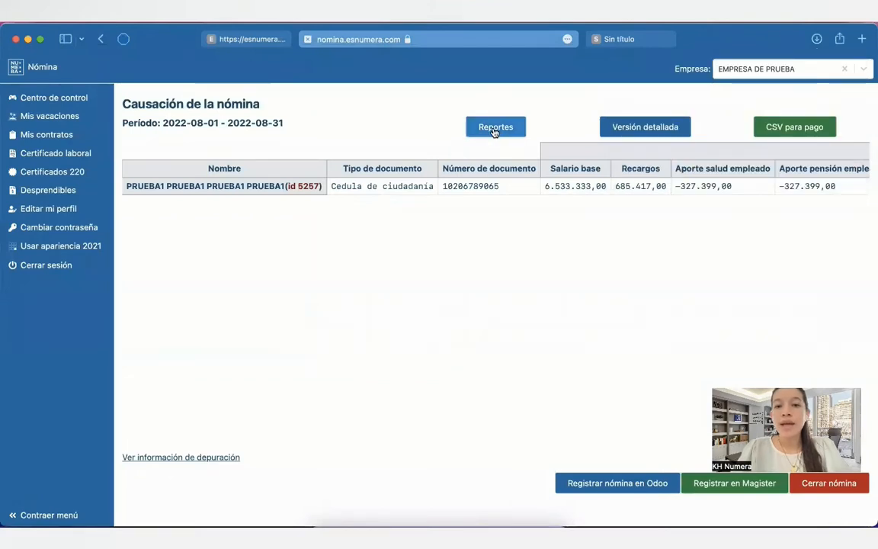
{"action": "left_click", "coordinate": [494, 130]}
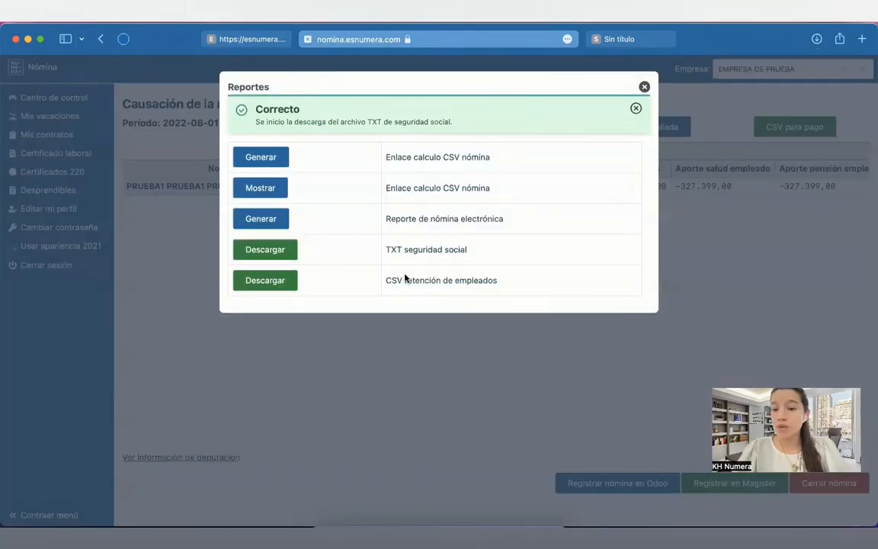
{"action": "left_click", "coordinate": [263, 282]}
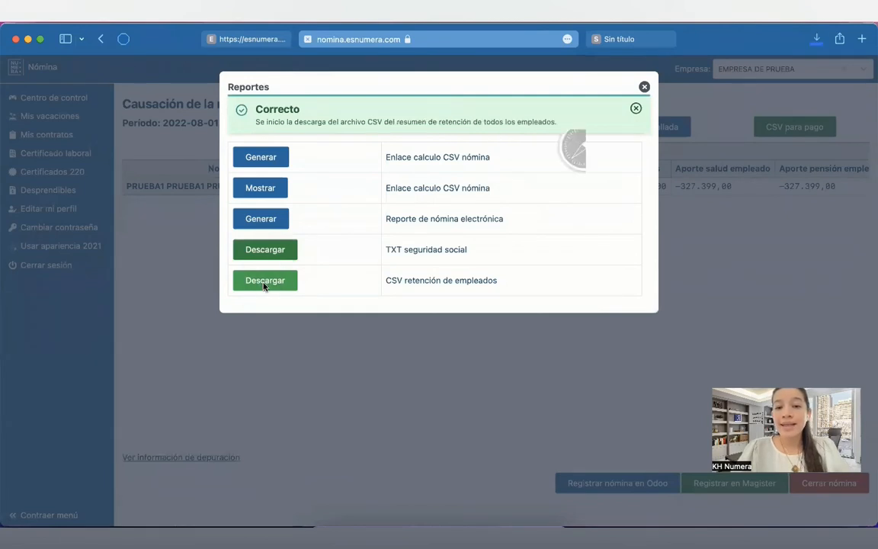
Open the downloaded data-16 CSV in Excel and examine the employee's withholding columns through Retencion por aplicar.
{"action": "left_click", "coordinate": [817, 39]}
{"action": "left_click", "coordinate": [642, 99]}
{"action": "double_click", "coordinate": [642, 99]}
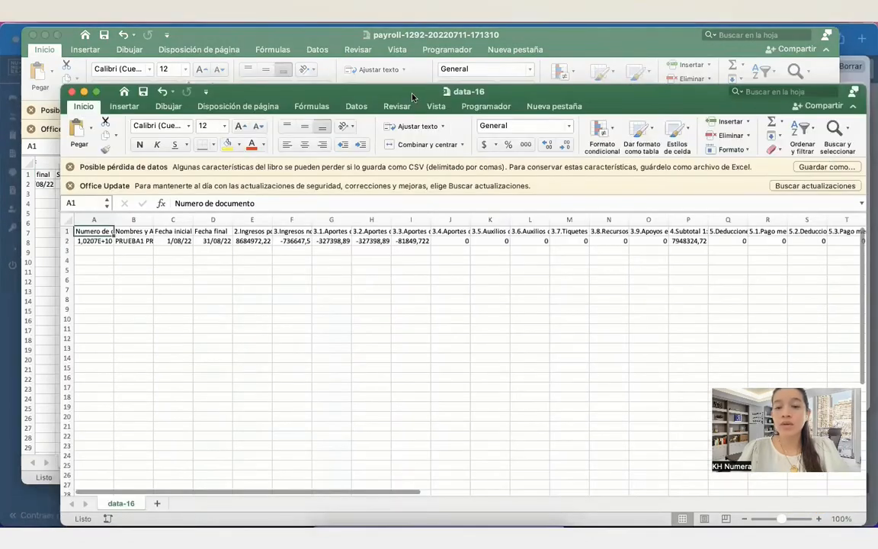
{"action": "left_click_drag", "start_coordinate": [408, 94], "coordinate": [393, 48]}
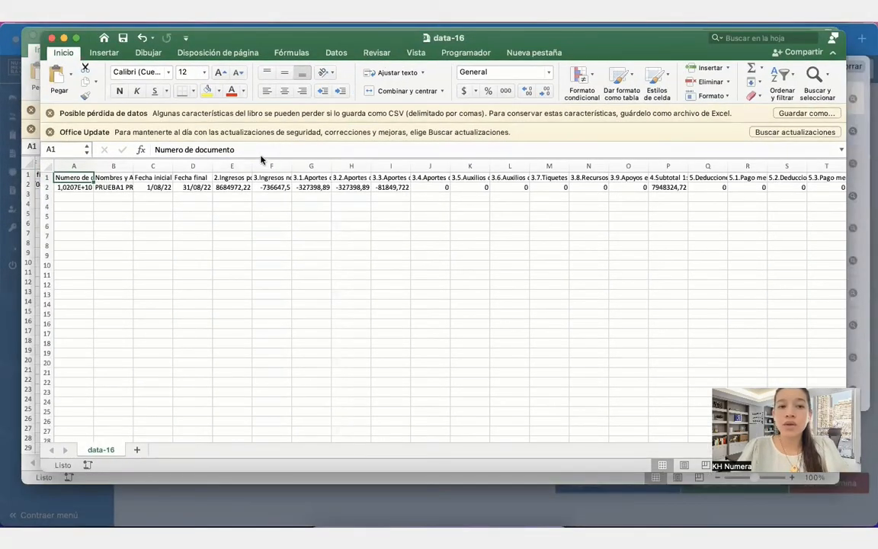
{"action": "left_click", "coordinate": [228, 176]}
{"action": "left_click_drag", "start_coordinate": [111, 187], "coordinate": [118, 276]}
{"action": "scroll", "coordinate": [633, 263], "scroll_direction": "right", "scroll_amount": 15}
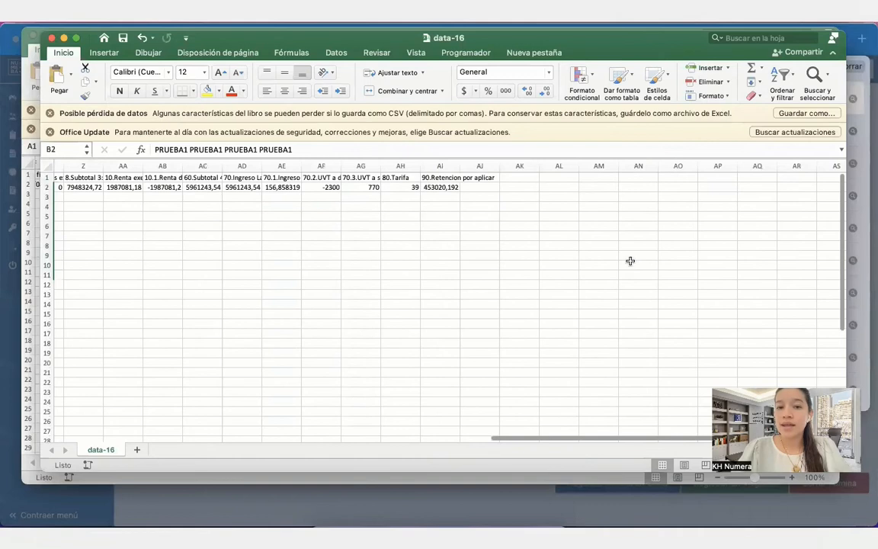
{"action": "left_click", "coordinate": [448, 187]}
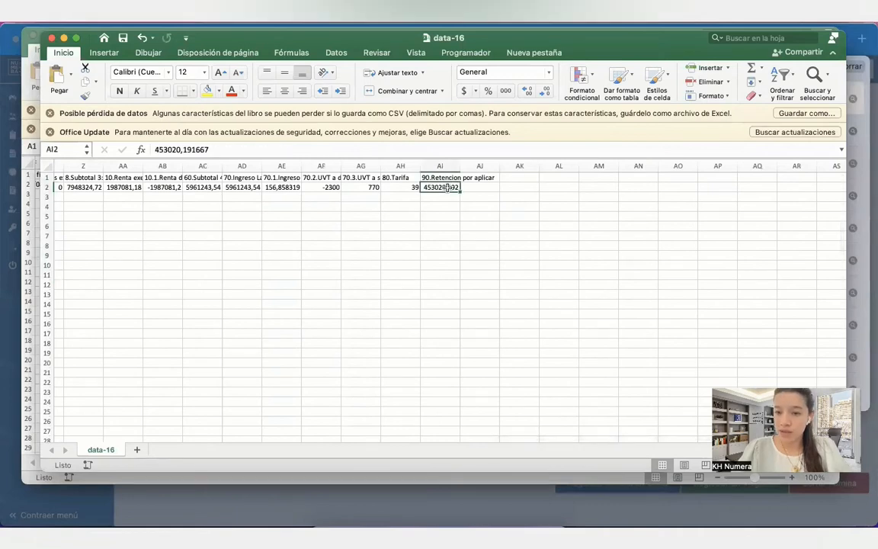
Return to the payroll page in Safari and close the reports dialog.
{"action": "left_click", "coordinate": [75, 508]}
{"action": "left_click", "coordinate": [508, 84]}
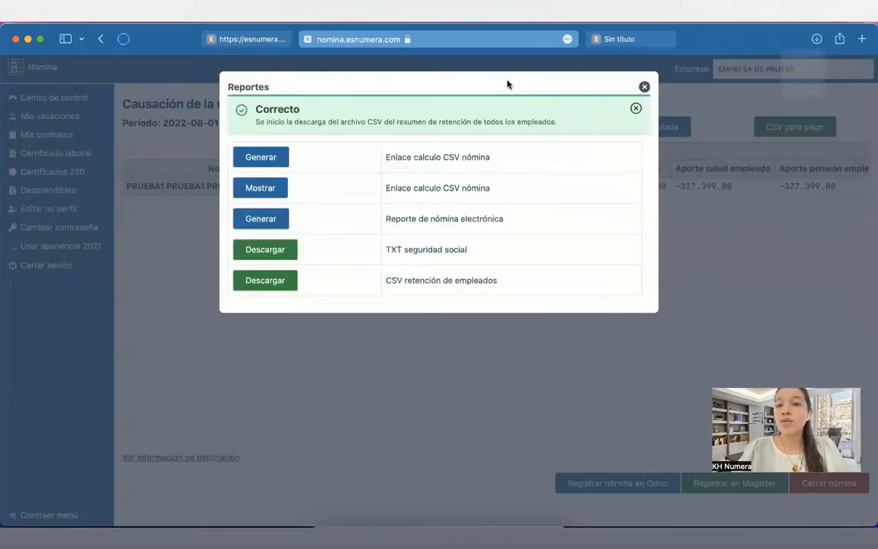
{"action": "left_click", "coordinate": [645, 88]}
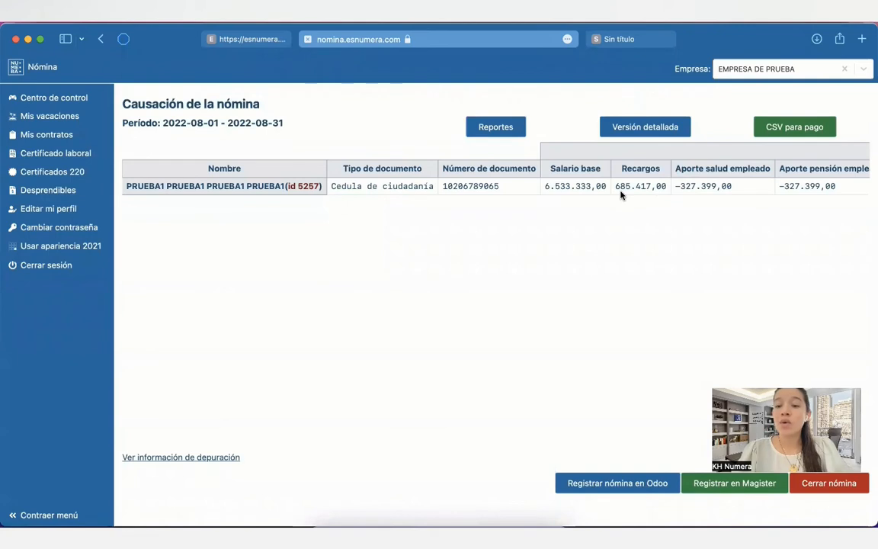
Examine the payroll table's concepts, totals and other accrued concepts, and return to the RTE FTE withholding column.
{"action": "scroll", "coordinate": [589, 173], "scroll_direction": "right", "scroll_amount": 3}
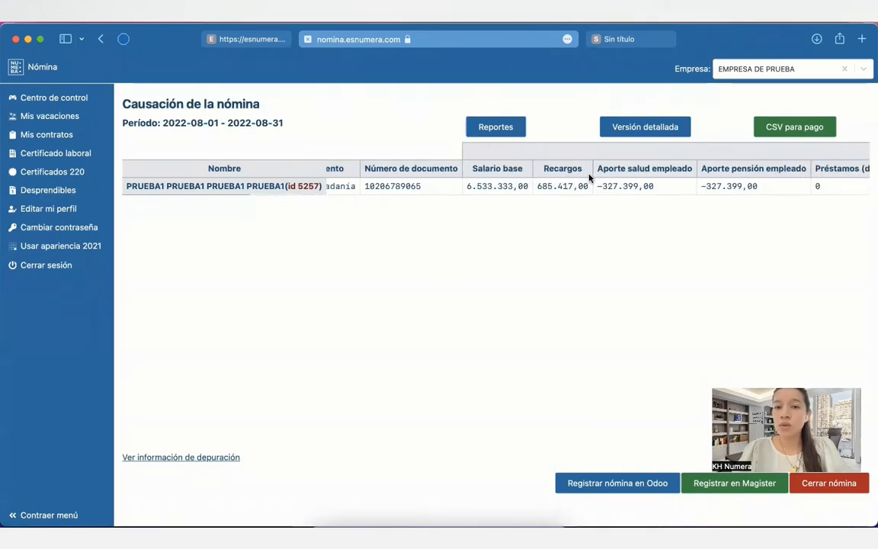
{"action": "scroll", "coordinate": [589, 177], "scroll_direction": "right", "scroll_amount": 1}
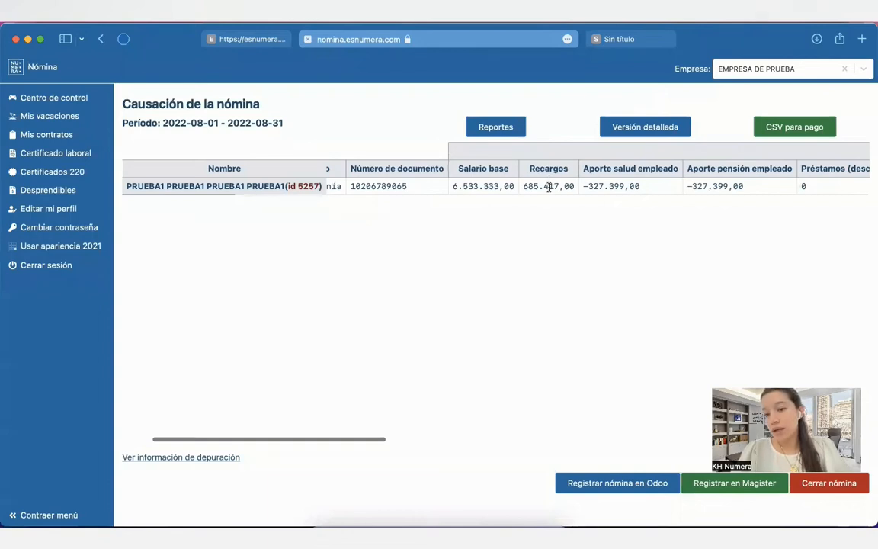
{"action": "scroll", "coordinate": [547, 188], "scroll_direction": "right", "scroll_amount": 2}
{"action": "scroll", "coordinate": [548, 188], "scroll_direction": "right", "scroll_amount": 8}
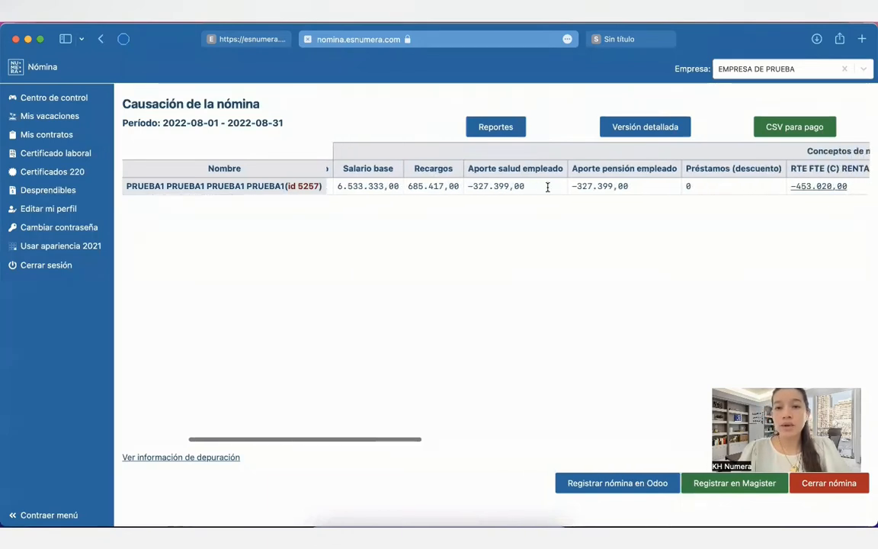
{"action": "scroll", "coordinate": [548, 188], "scroll_direction": "right", "scroll_amount": 12}
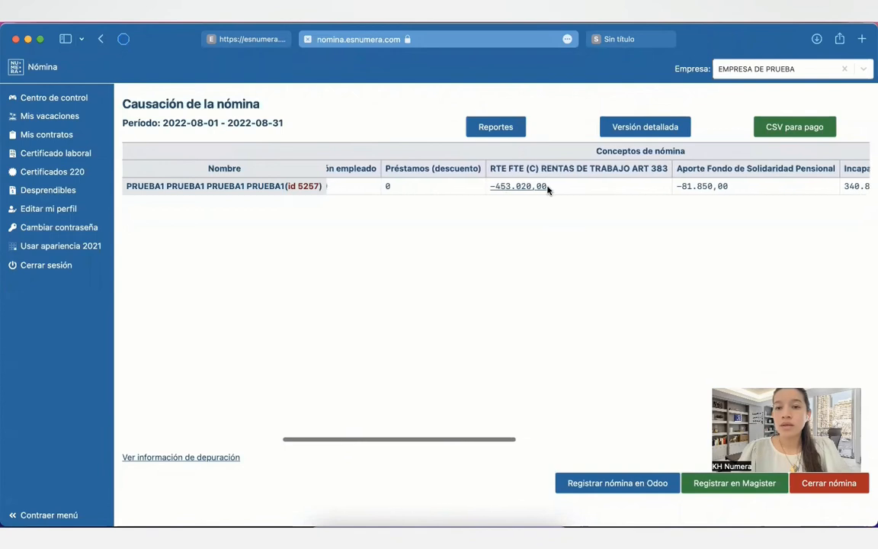
{"action": "scroll", "coordinate": [547, 188], "scroll_direction": "right", "scroll_amount": 15}
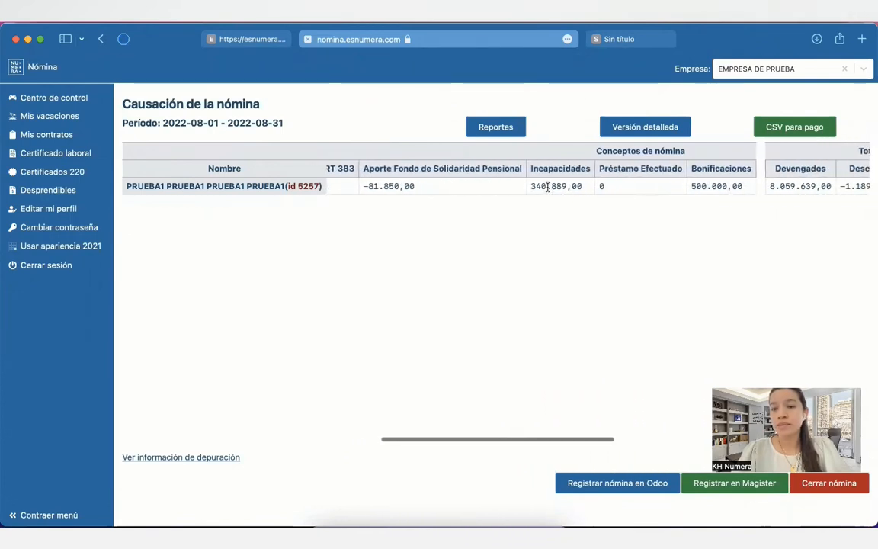
{"action": "scroll", "coordinate": [547, 190], "scroll_direction": "right", "scroll_amount": 1}
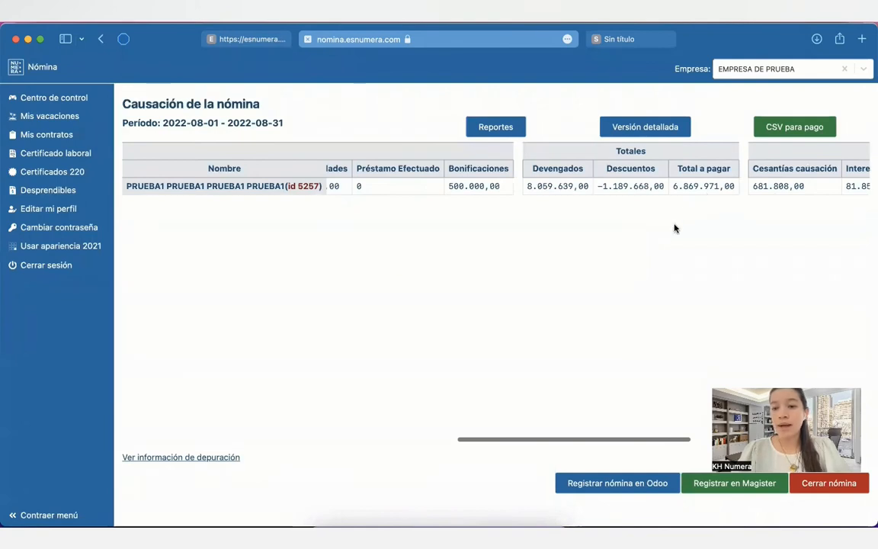
{"action": "scroll", "coordinate": [667, 238], "scroll_direction": "right", "scroll_amount": 2}
{"action": "scroll", "coordinate": [667, 238], "scroll_direction": "right", "scroll_amount": 7}
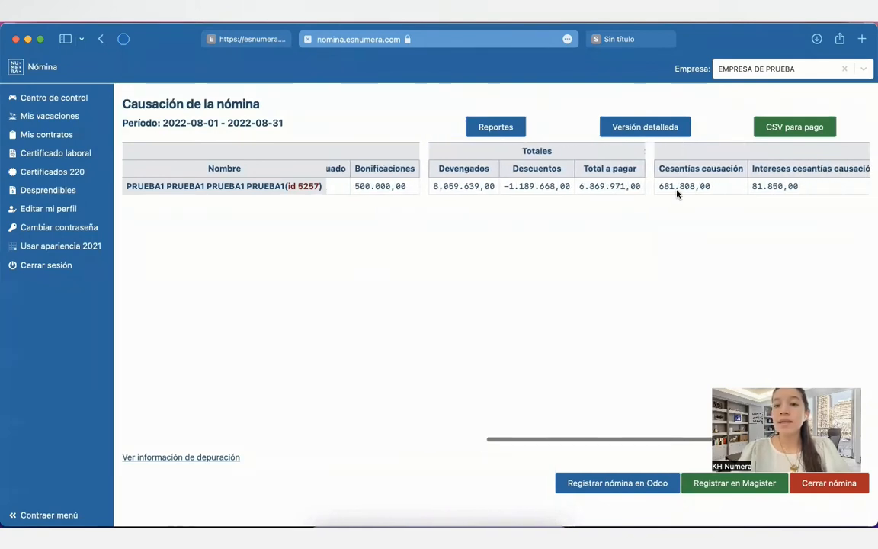
{"action": "scroll", "coordinate": [676, 181], "scroll_direction": "right", "scroll_amount": 9}
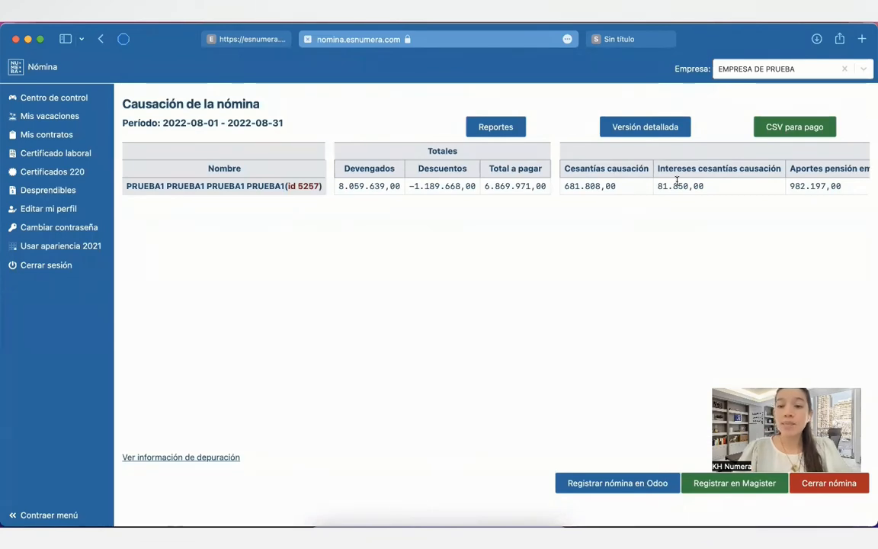
{"action": "scroll", "coordinate": [676, 181], "scroll_direction": "right", "scroll_amount": 11}
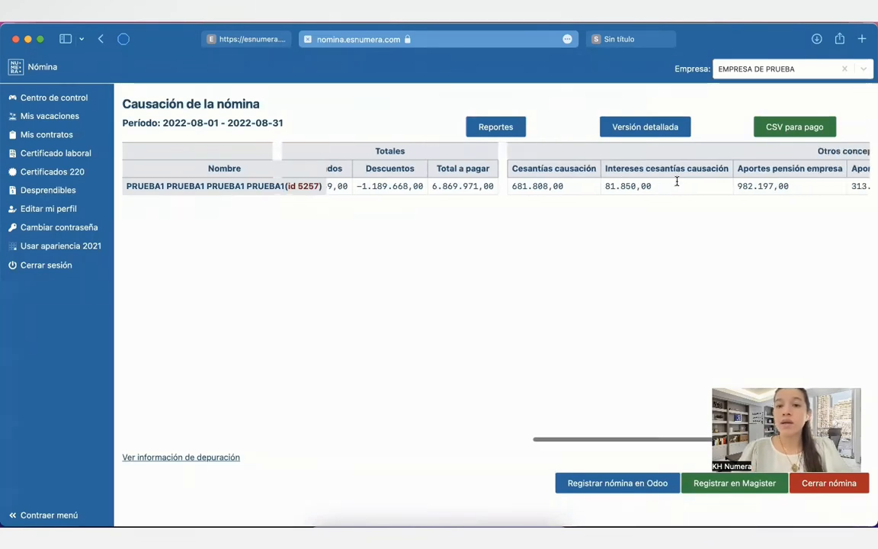
{"action": "scroll", "coordinate": [676, 185], "scroll_direction": "right", "scroll_amount": 17}
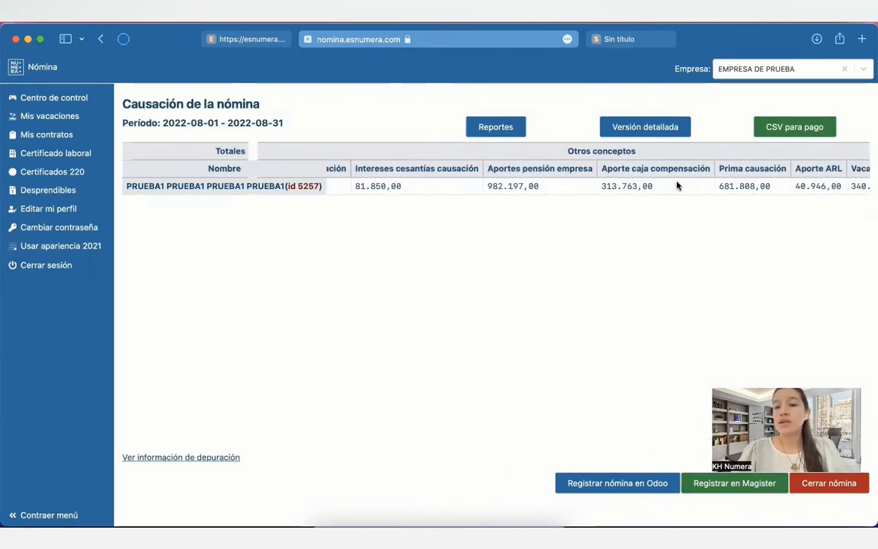
{"action": "scroll", "coordinate": [677, 185], "scroll_direction": "right", "scroll_amount": 4}
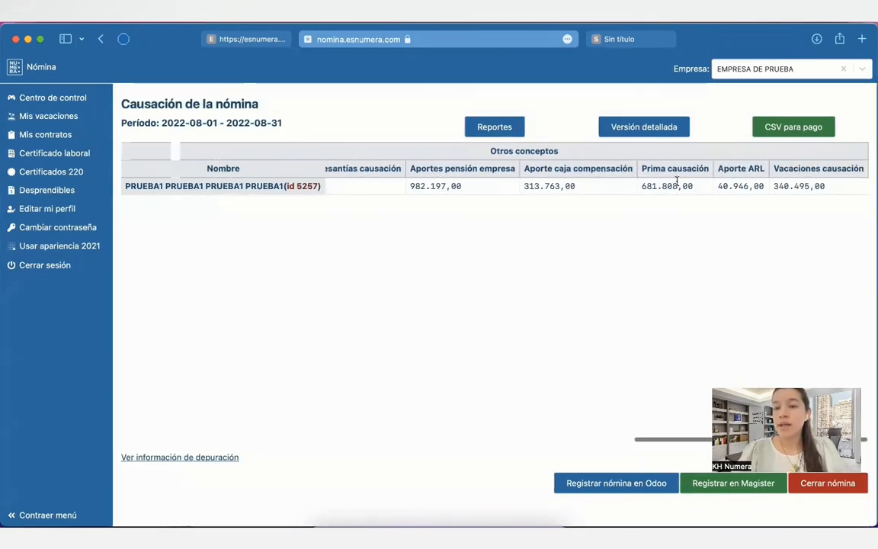
{"action": "scroll", "coordinate": [677, 183], "scroll_direction": "left", "scroll_amount": 20}
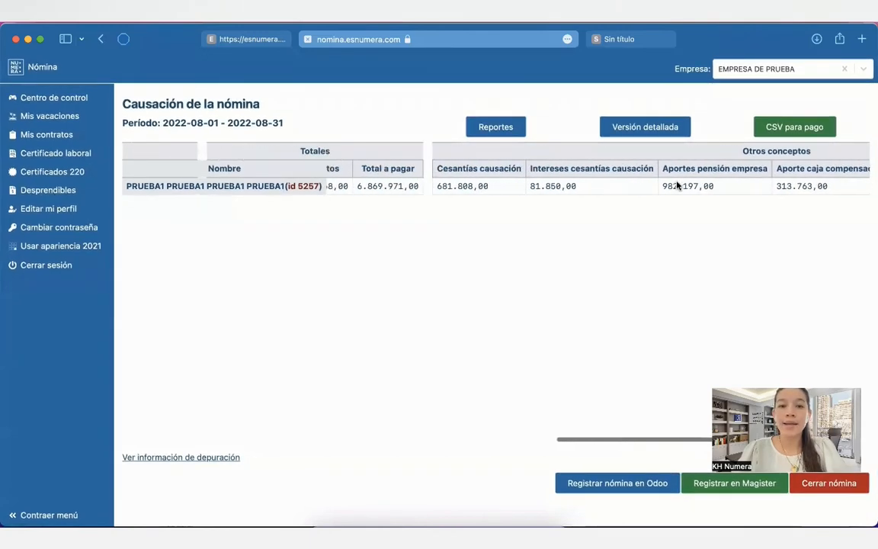
{"action": "scroll", "coordinate": [677, 183], "scroll_direction": "left", "scroll_amount": 20}
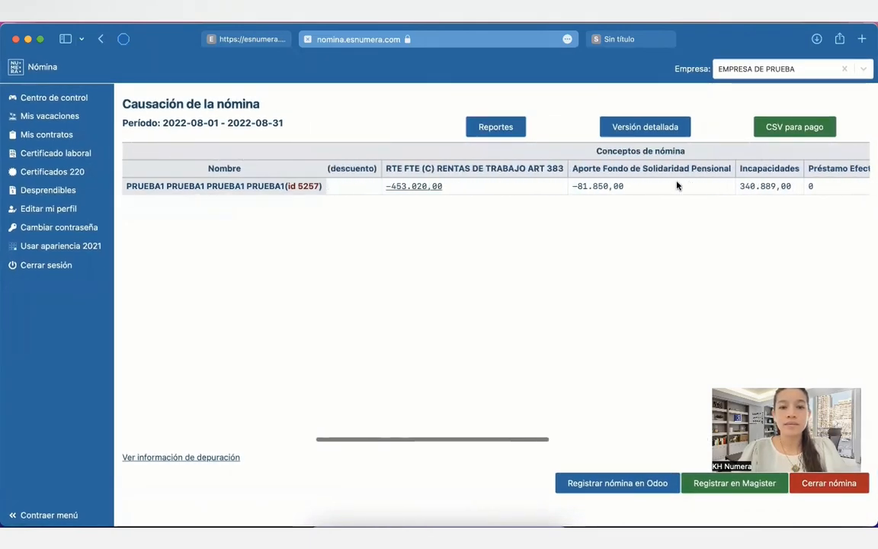
{"action": "scroll", "coordinate": [677, 185], "scroll_direction": "left", "scroll_amount": 8}
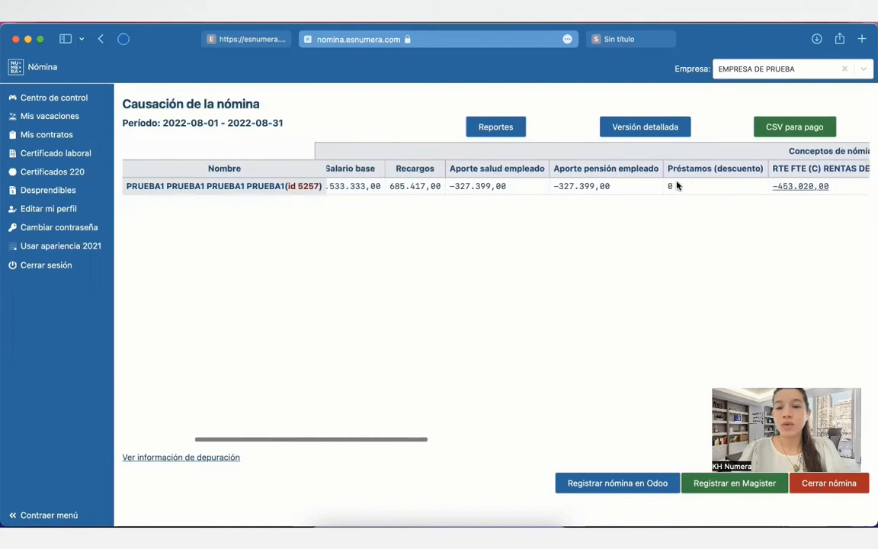
{"action": "scroll", "coordinate": [677, 186], "scroll_direction": "right", "scroll_amount": 3}
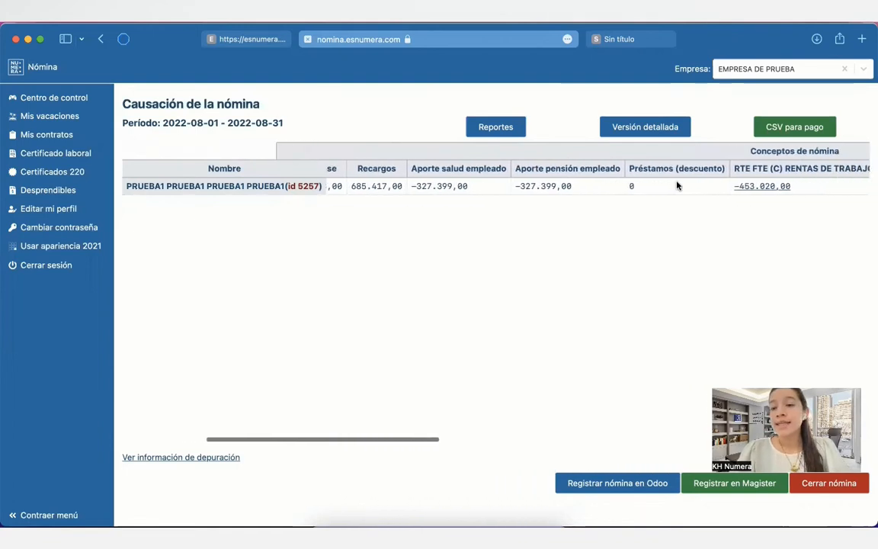
Open the employee's RTE FTE withholding detail in a new tab and switch to it.
{"action": "right_click", "coordinate": [760, 190]}
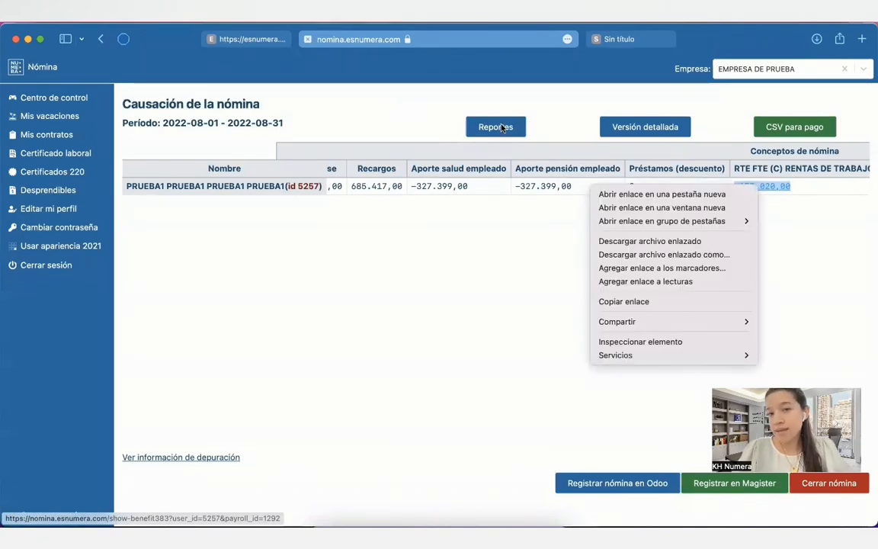
{"action": "left_click", "coordinate": [706, 195]}
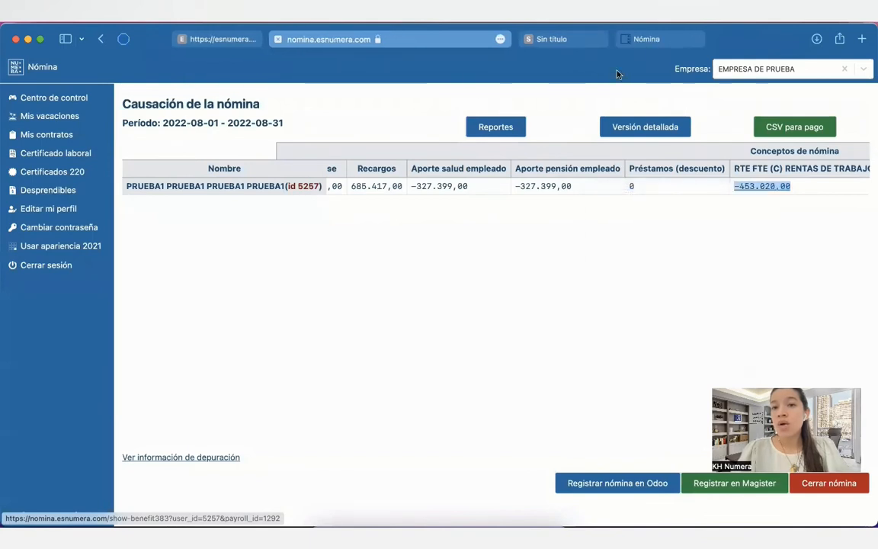
{"action": "left_click", "coordinate": [525, 39]}
{"action": "left_click", "coordinate": [555, 39]}
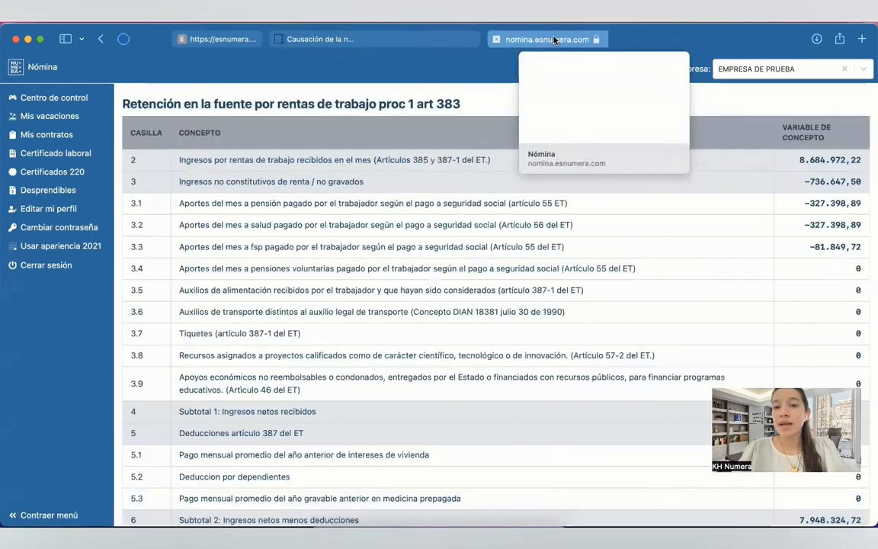
Examine the withholding breakdown down to Retencion por aplicar, including the housing interest and dependents deductions under article 387.
{"action": "scroll", "coordinate": [366, 313], "scroll_direction": "down", "scroll_amount": 2}
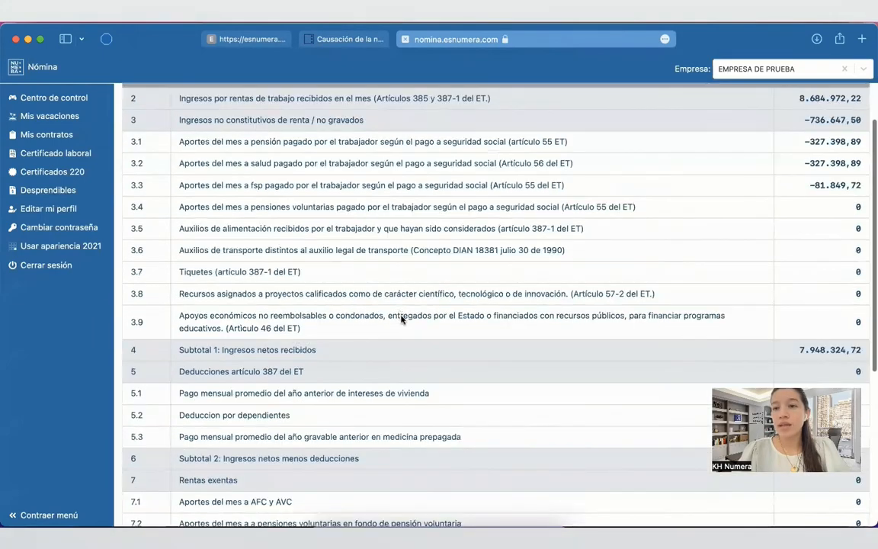
{"action": "scroll", "coordinate": [402, 320], "scroll_direction": "down", "scroll_amount": 2}
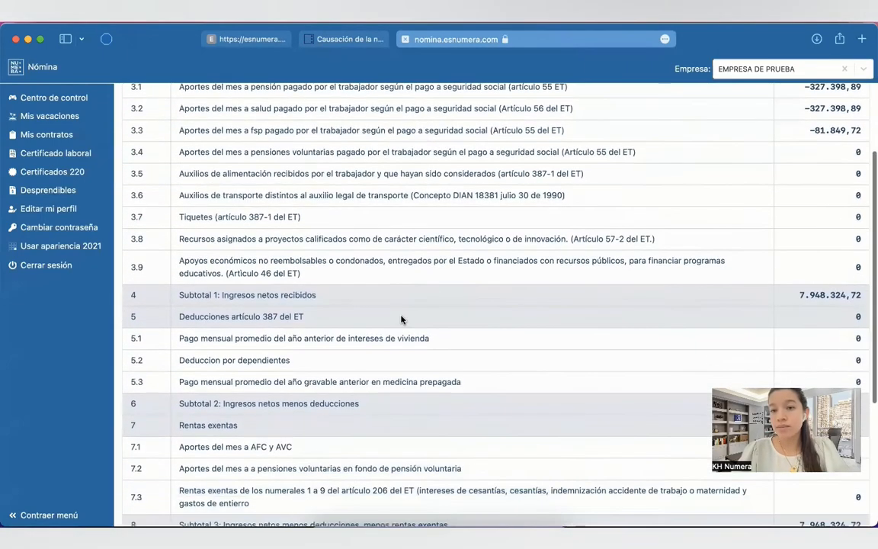
{"action": "scroll", "coordinate": [402, 319], "scroll_direction": "down", "scroll_amount": 7}
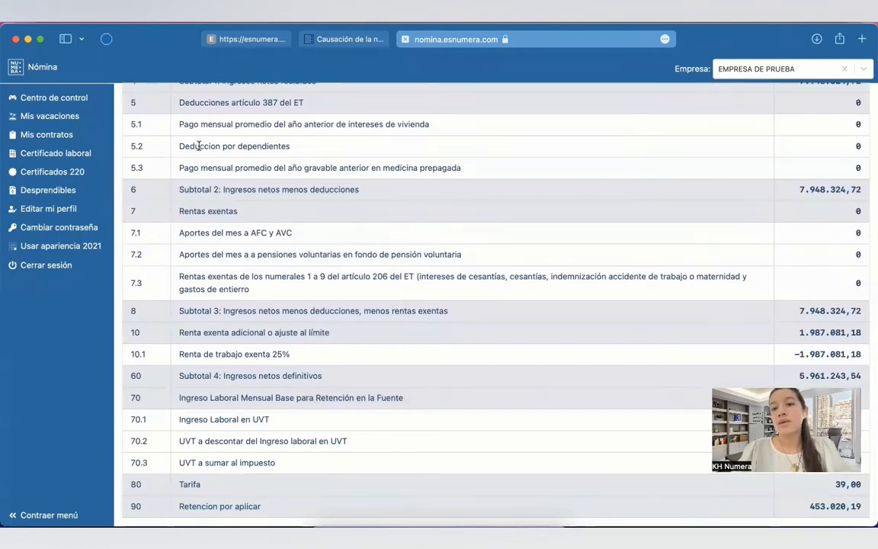
{"action": "left_click_drag", "start_coordinate": [198, 146], "coordinate": [264, 147]}
{"action": "left_click_drag", "start_coordinate": [194, 125], "coordinate": [304, 122]}
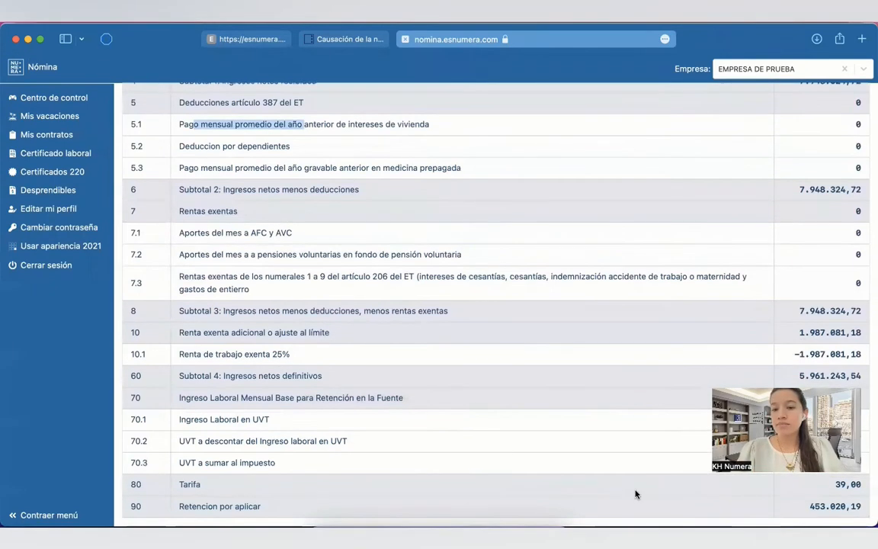
Return to the payroll tab, open the Novedades de nómina list and disable the payslips for the August 2022 payroll.
{"action": "left_click", "coordinate": [361, 40]}
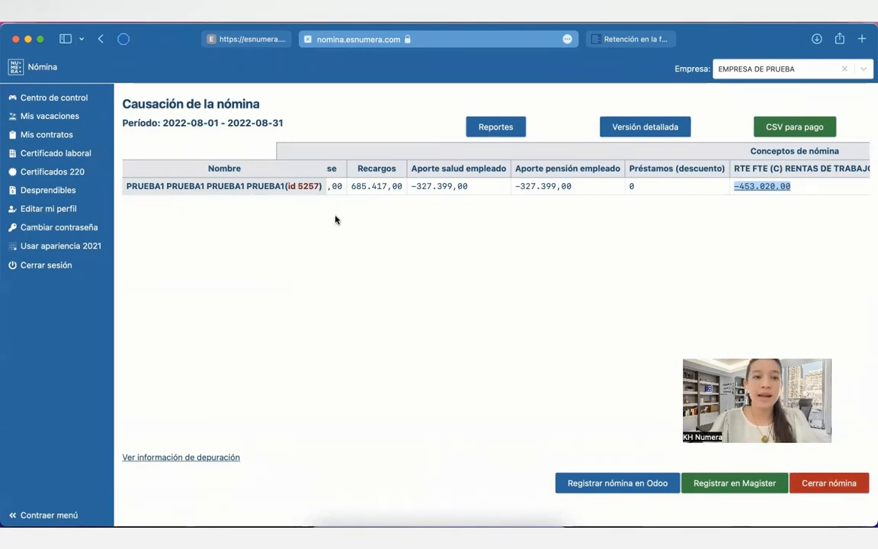
{"action": "left_click", "coordinate": [57, 95]}
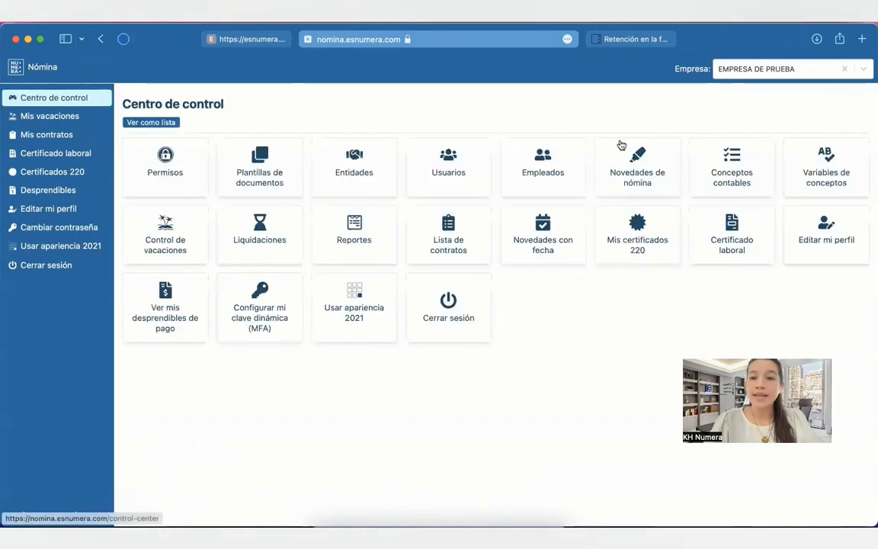
{"action": "left_click", "coordinate": [658, 166]}
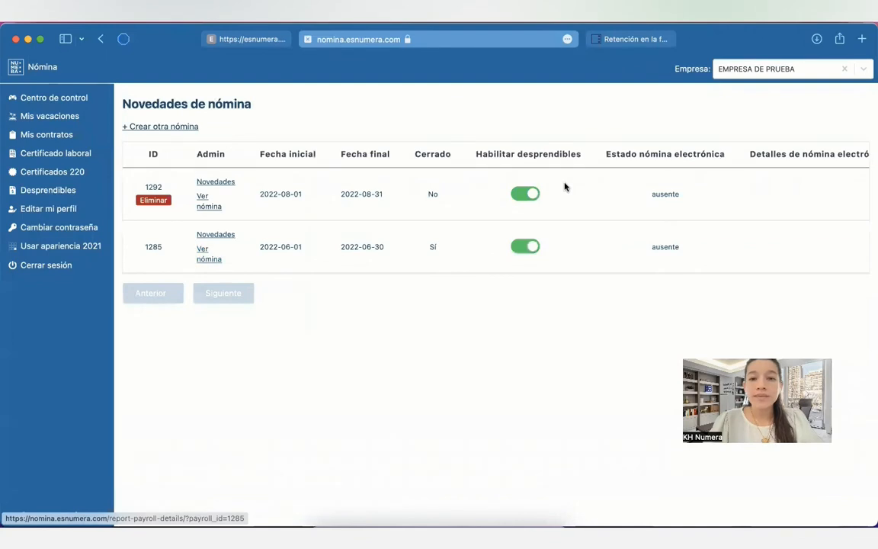
{"action": "left_click", "coordinate": [525, 195]}
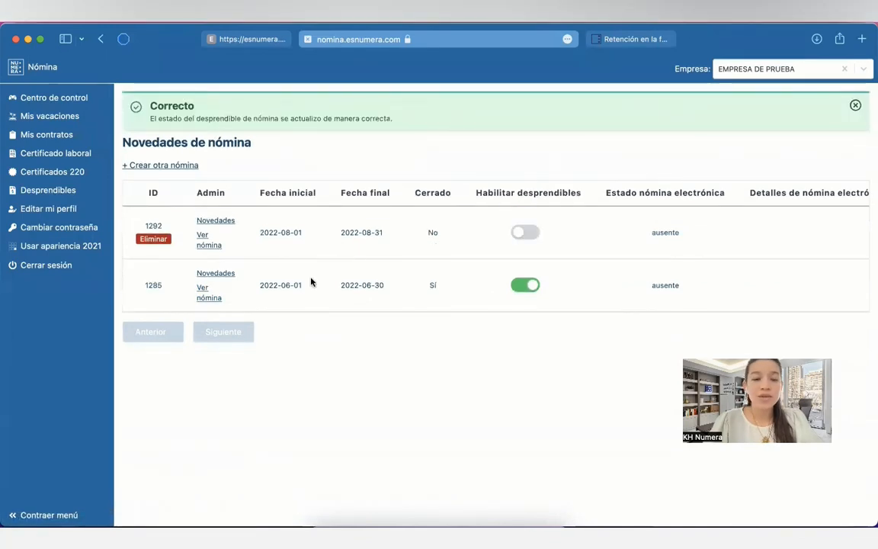
Open the calculated June 2022 payroll and try to send it to the DIAN.
{"action": "left_click", "coordinate": [211, 296]}
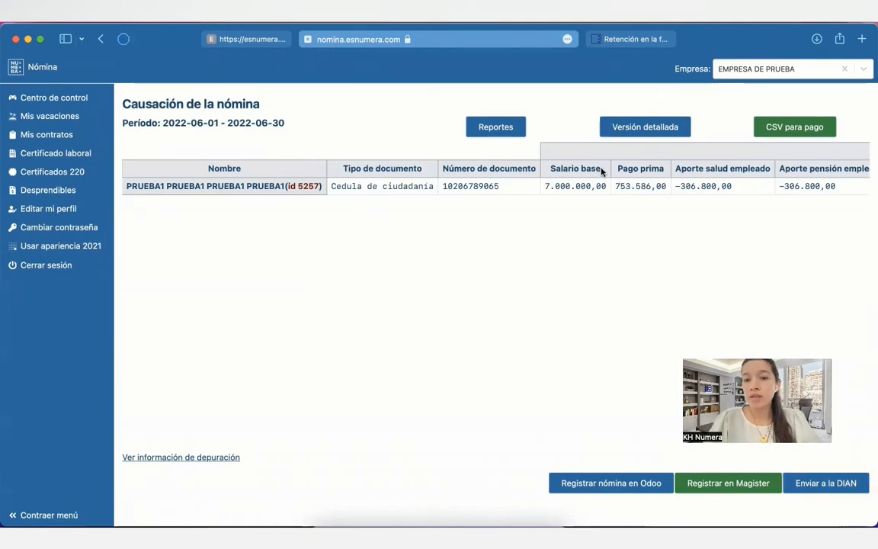
{"action": "left_click_drag", "start_coordinate": [602, 172], "coordinate": [550, 168]}
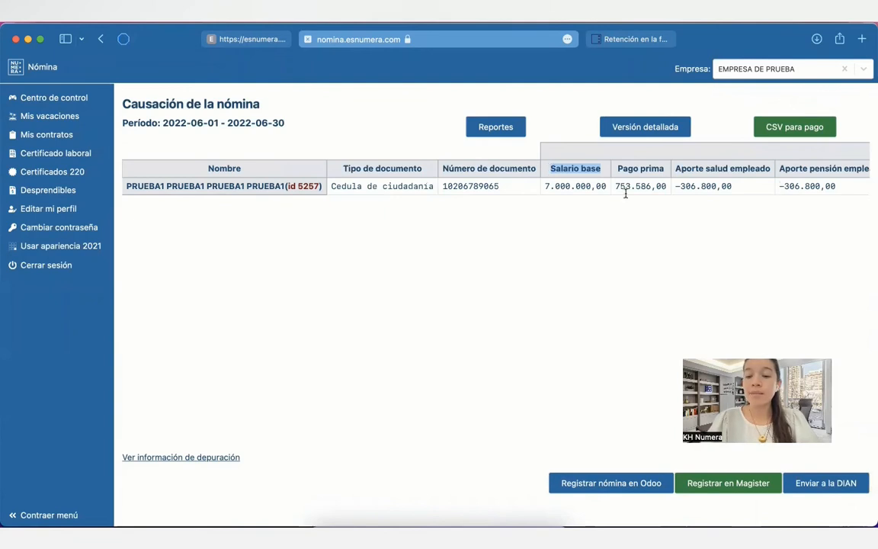
{"action": "left_click", "coordinate": [826, 484]}
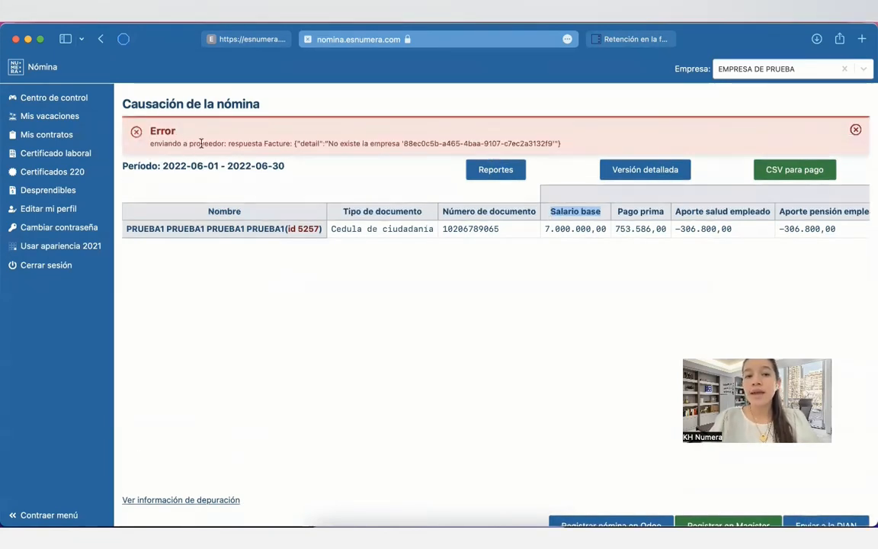
Examine the DIAN submission message and the Salario base column of the June payroll.
{"action": "left_click_drag", "start_coordinate": [578, 144], "coordinate": [157, 131]}
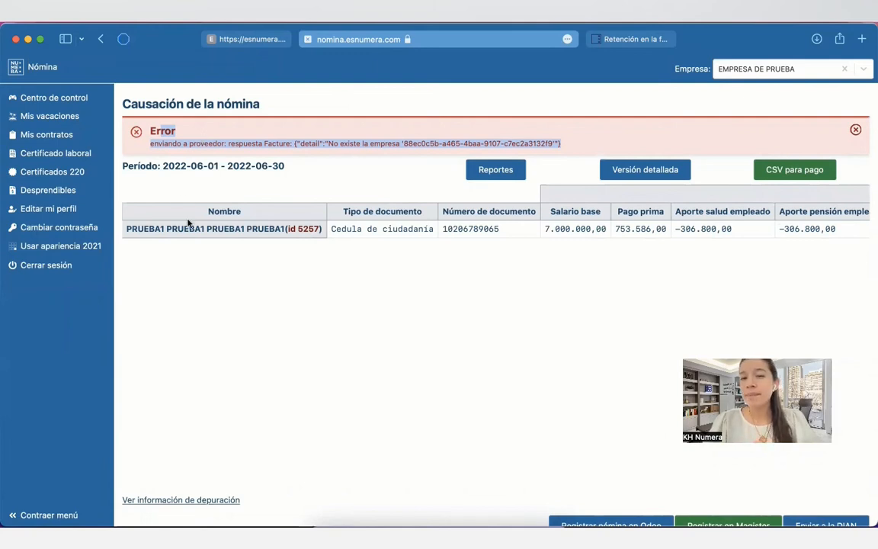
{"action": "left_click", "coordinate": [351, 93]}
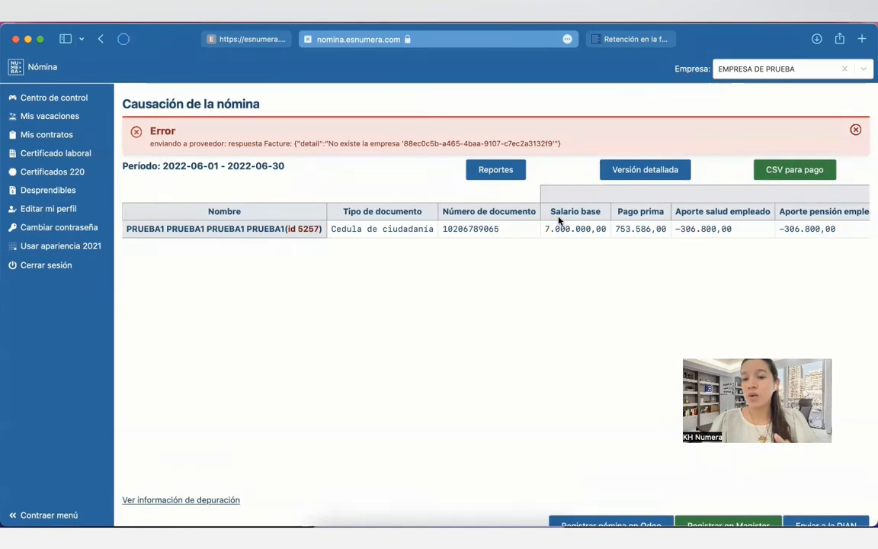
{"action": "left_click_drag", "start_coordinate": [550, 211], "coordinate": [600, 211]}
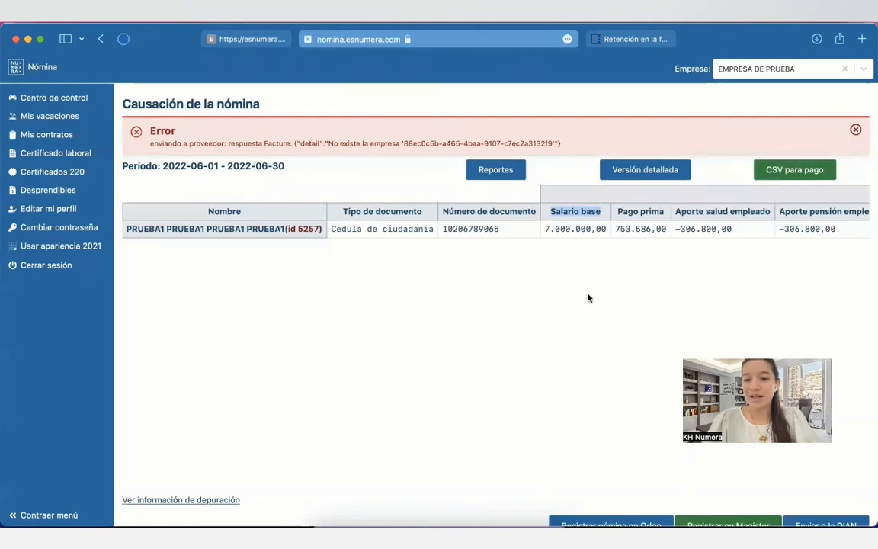
{"action": "scroll", "coordinate": [588, 298], "scroll_direction": "down", "scroll_amount": 1}
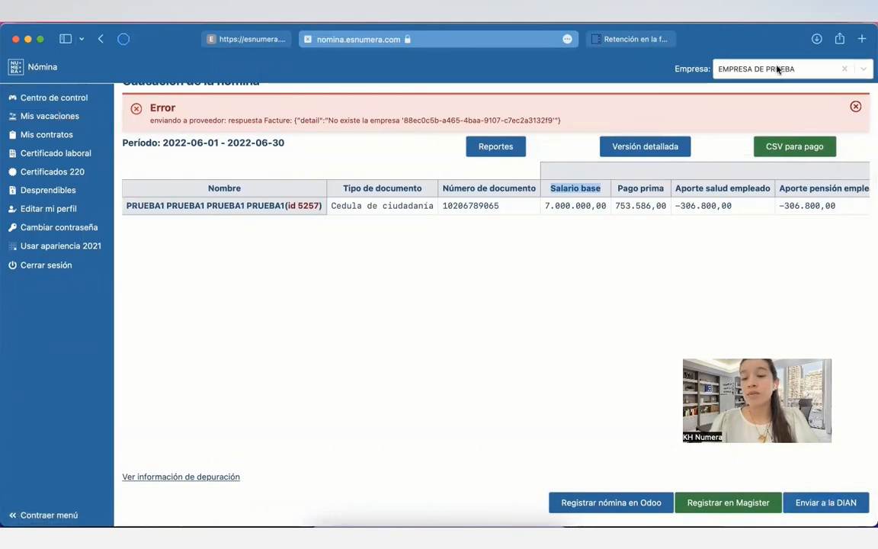
Open the Novedades de nómina list for NUMERA S.A.S and check the May 2022 payroll's electronic payroll status.
{"action": "left_click", "coordinate": [73, 97]}
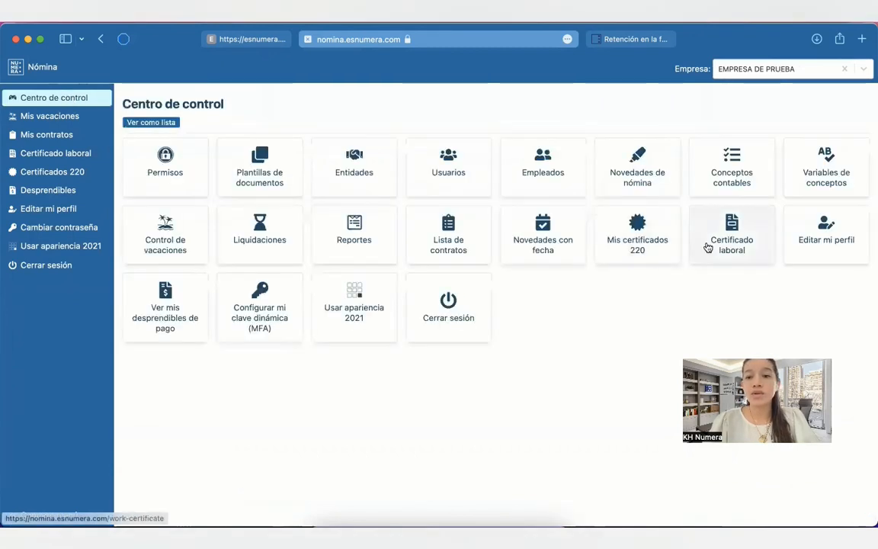
{"action": "left_click", "coordinate": [637, 164]}
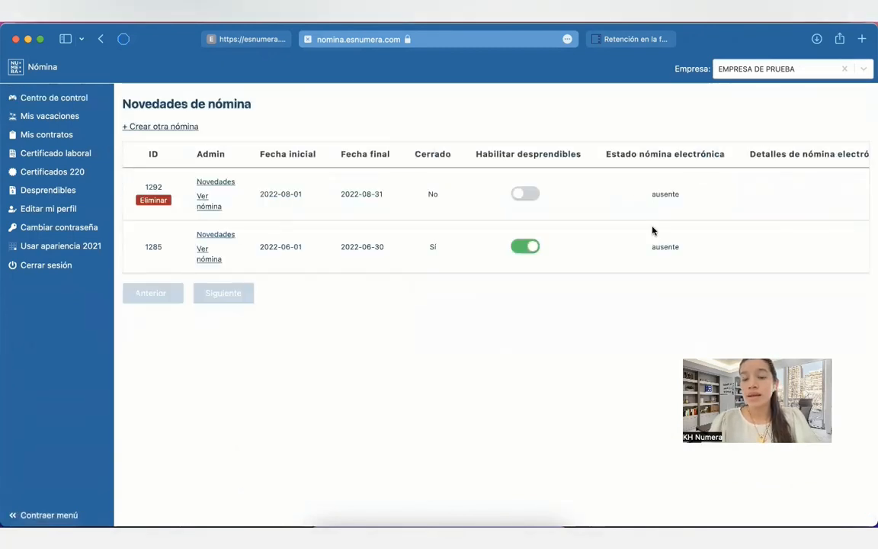
{"action": "left_click", "coordinate": [751, 70]}
{"action": "type", "text": "numer"}
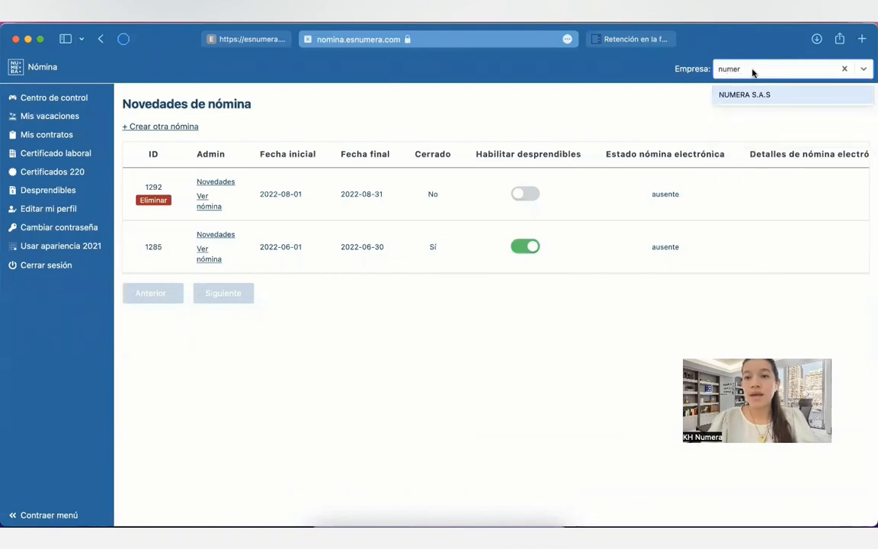
{"action": "left_click", "coordinate": [706, 95]}
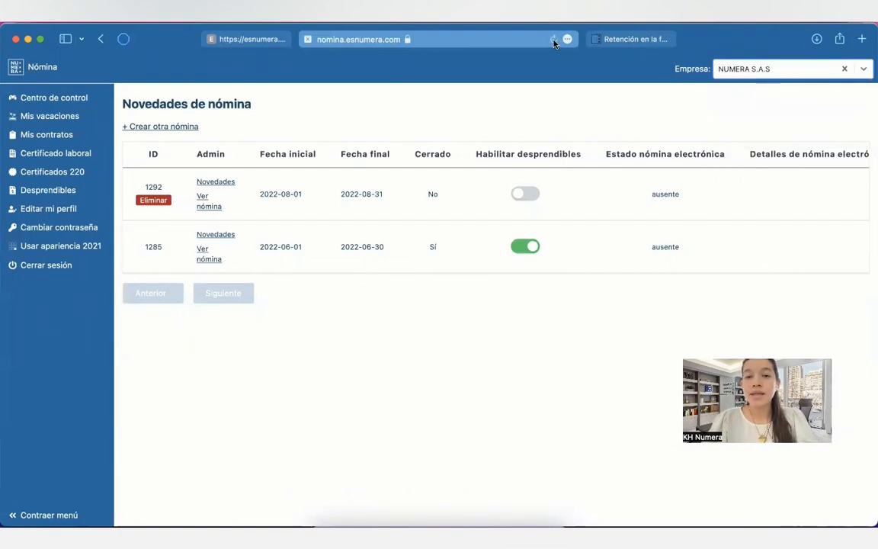
{"action": "left_click", "coordinate": [553, 40]}
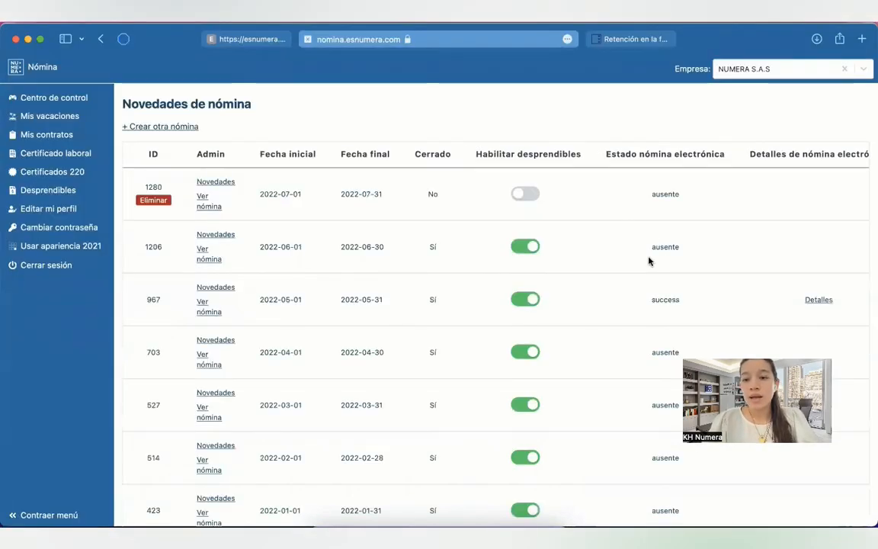
{"action": "double_click", "coordinate": [656, 300]}
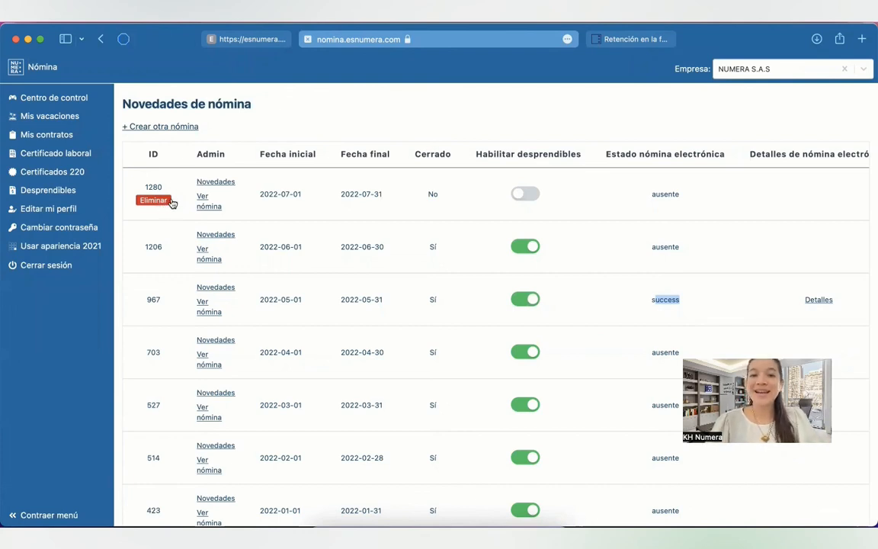
Switch the company back to EMPRESA DE PRUEBA and open the form for creating another payroll.
{"action": "left_click", "coordinate": [761, 69]}
{"action": "type", "text": "prueba"}
{"action": "key", "text": "Return"}
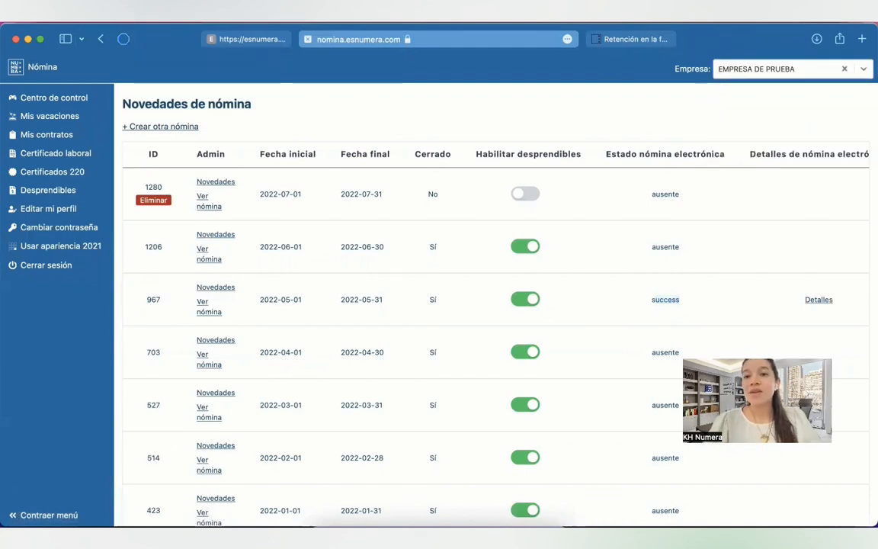
{"action": "left_click", "coordinate": [53, 100]}
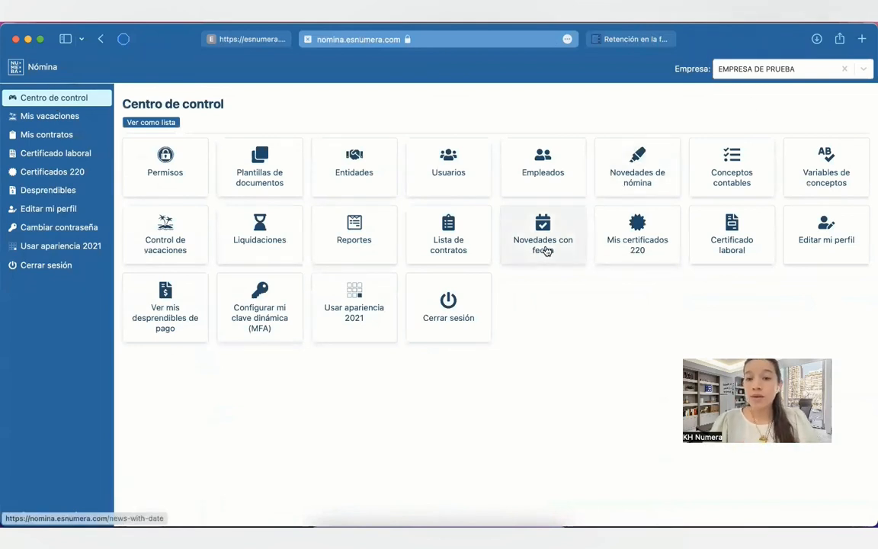
{"action": "left_click", "coordinate": [629, 181]}
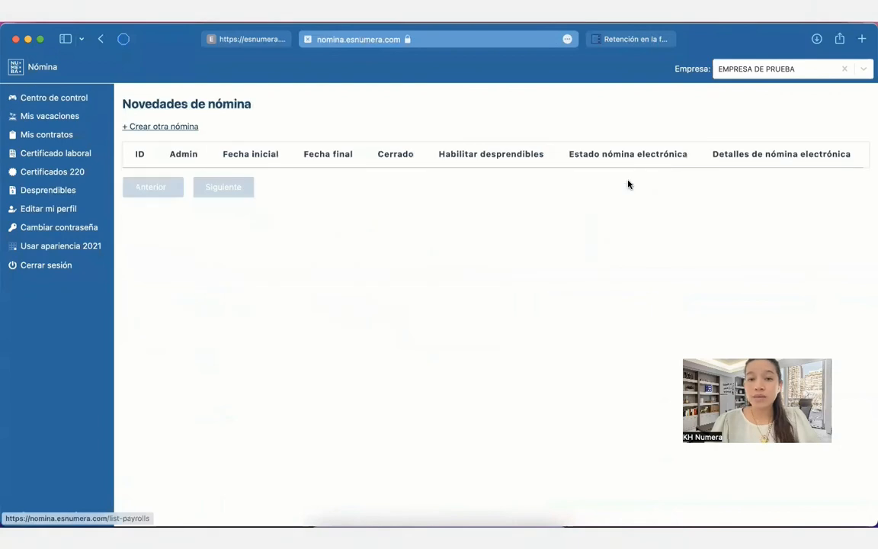
{"action": "left_click", "coordinate": [154, 132]}
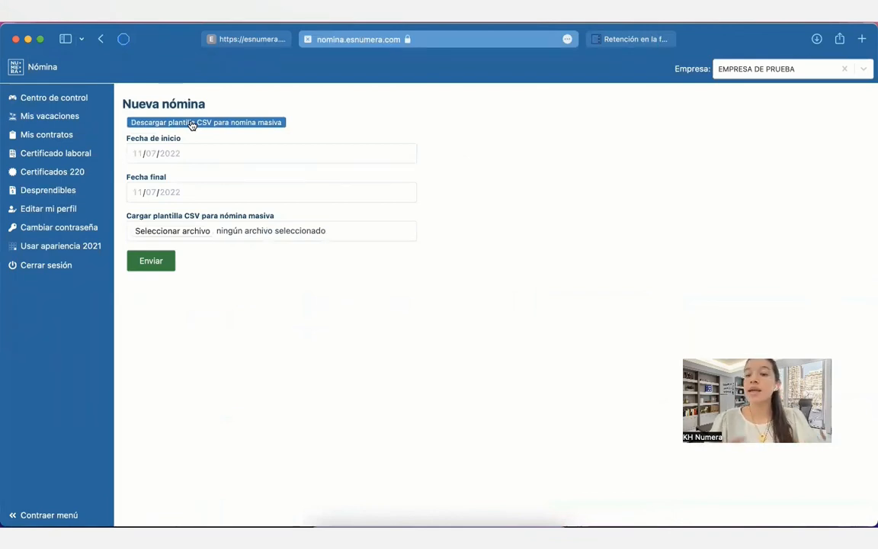
Leave the new payroll form, reopen the June 2022 payroll and examine its Salario base and Pago prima columns.
{"action": "left_click", "coordinate": [70, 100]}
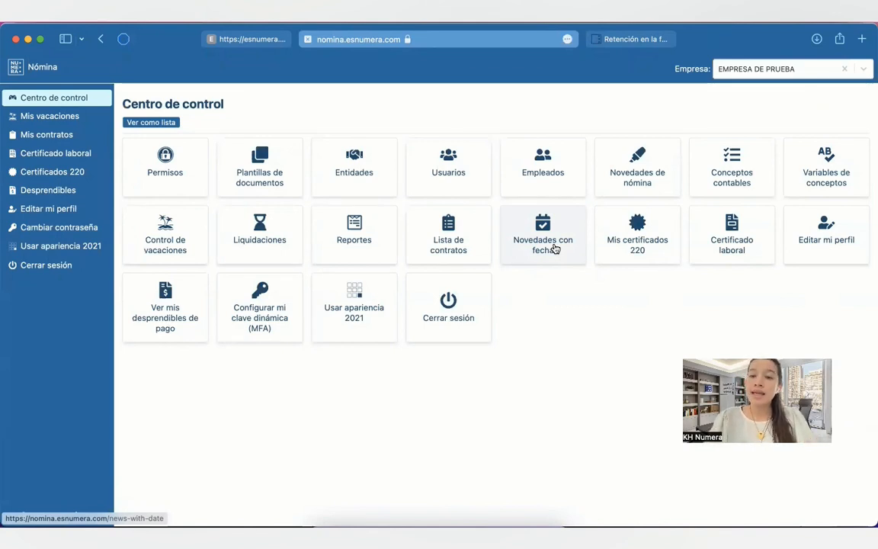
{"action": "left_click", "coordinate": [615, 184]}
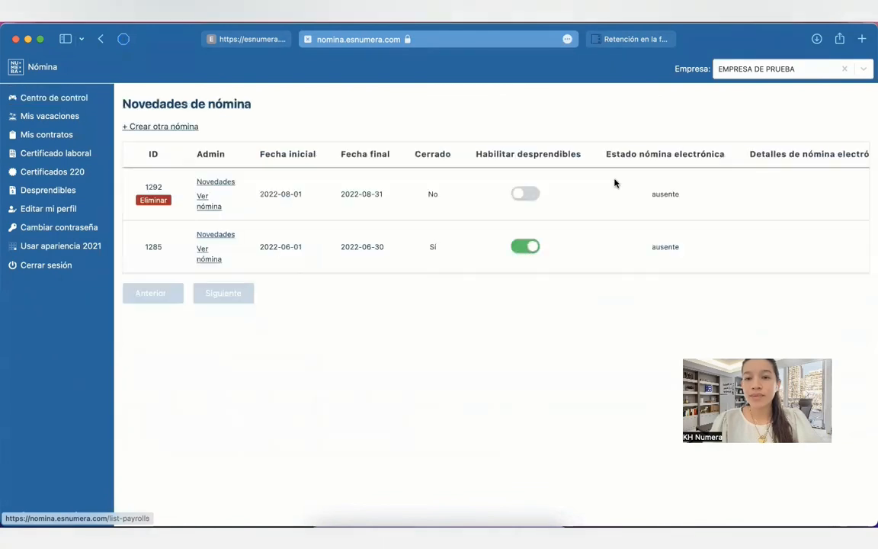
{"action": "left_click", "coordinate": [205, 261]}
{"action": "left_click_drag", "start_coordinate": [602, 171], "coordinate": [550, 165]}
{"action": "left_click_drag", "start_coordinate": [667, 171], "coordinate": [621, 171]}
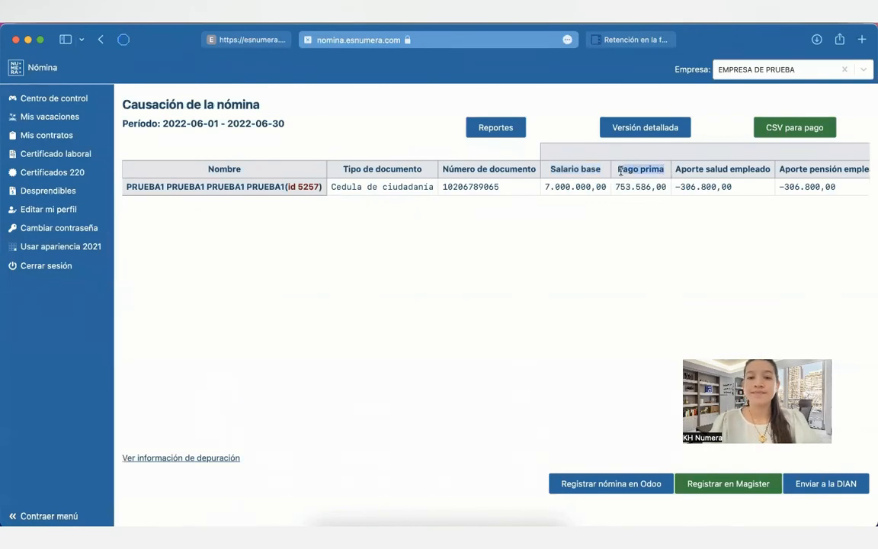